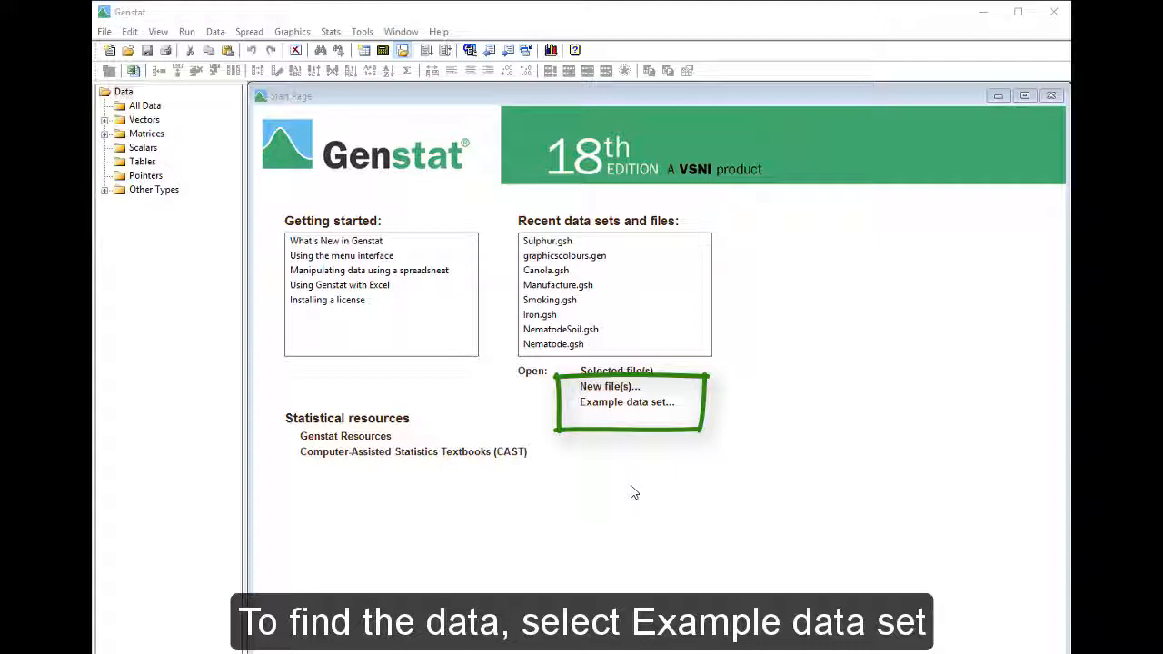
# Step: Open the example data set sulphur.gsh
pyautogui.click(626, 409)
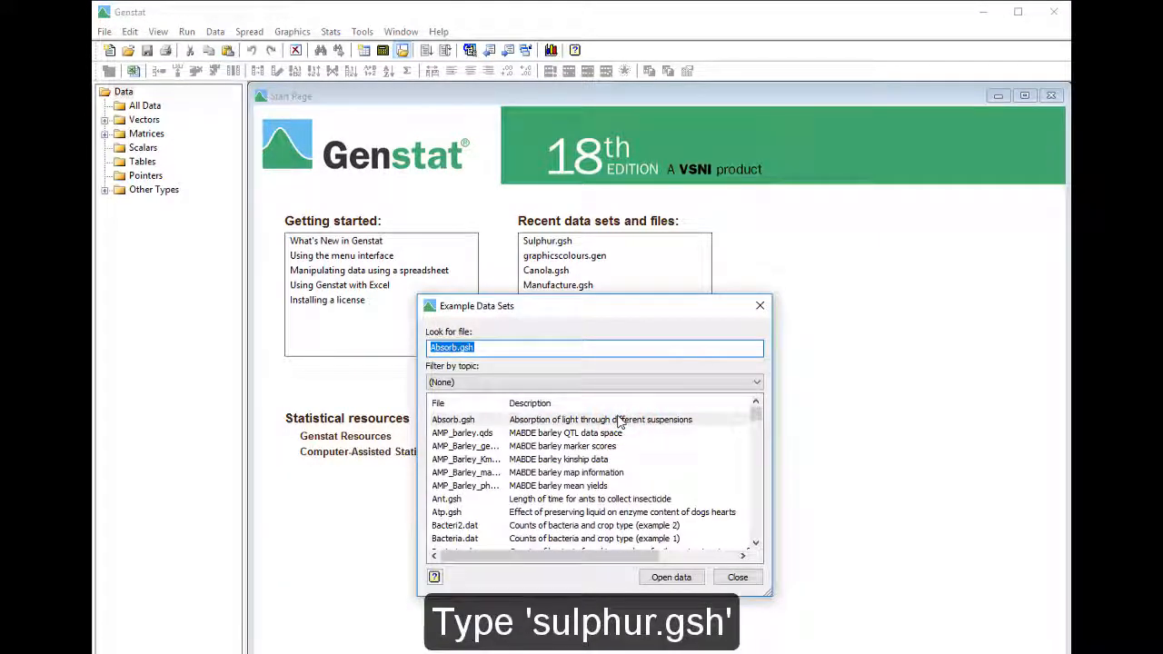
pyautogui.write('sulphur.gsh')
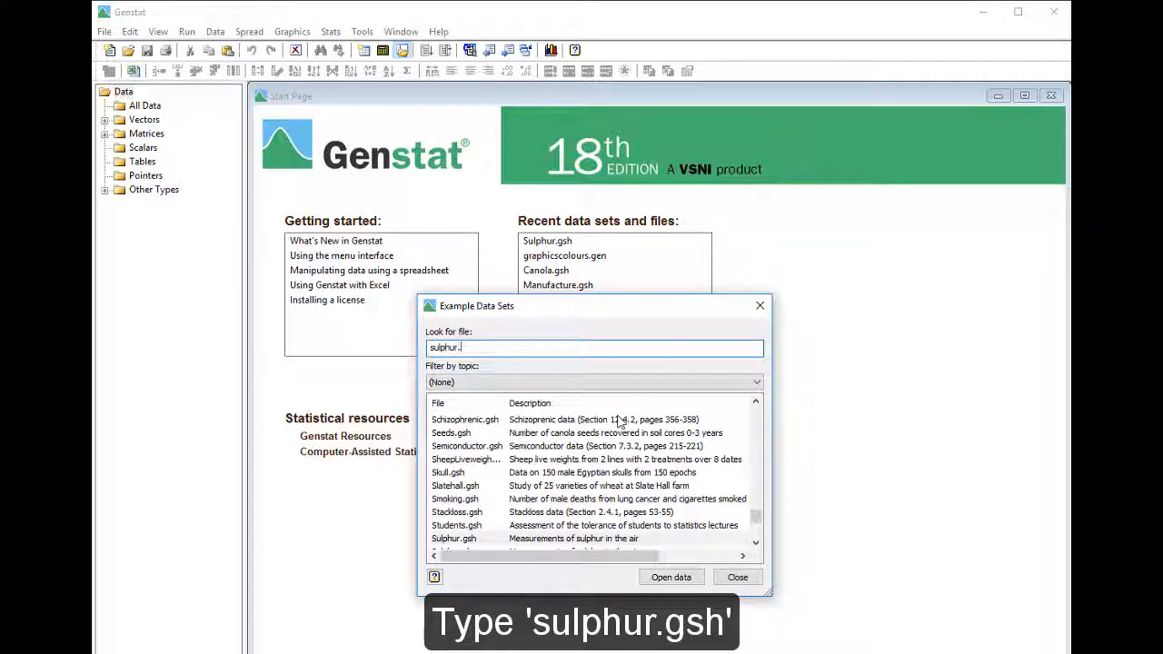
pyautogui.doubleClick(590, 538)
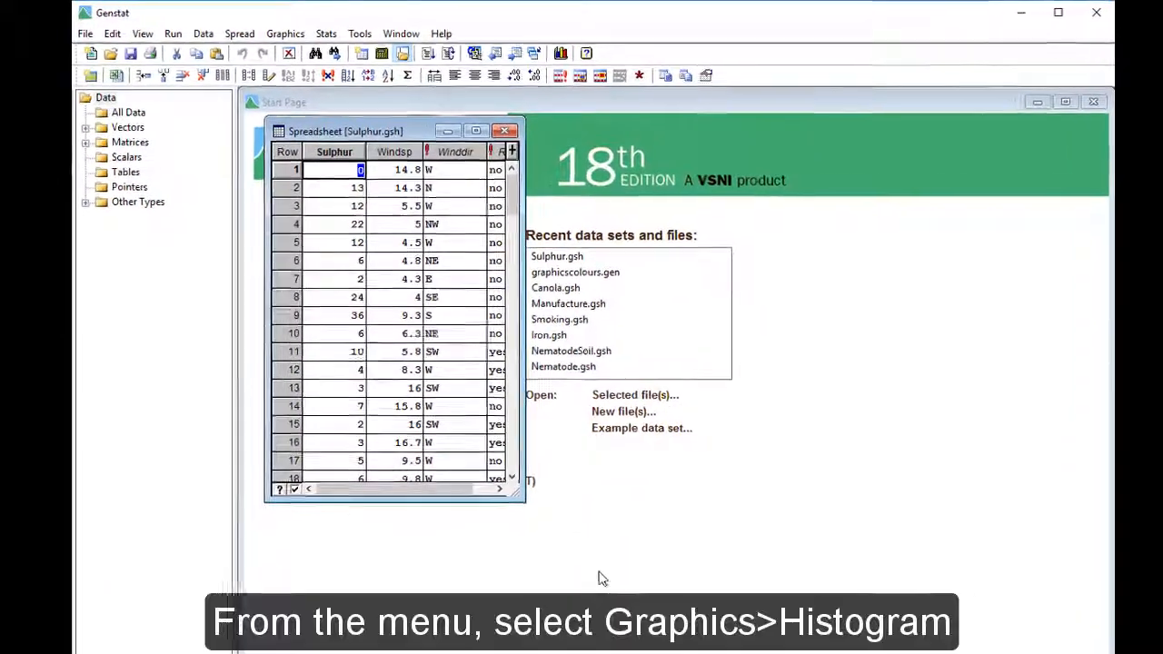
# Step: Create a histogram of the Sulphur variate with the graph title "Sulphur Pollution"
pyautogui.click(275, 42)
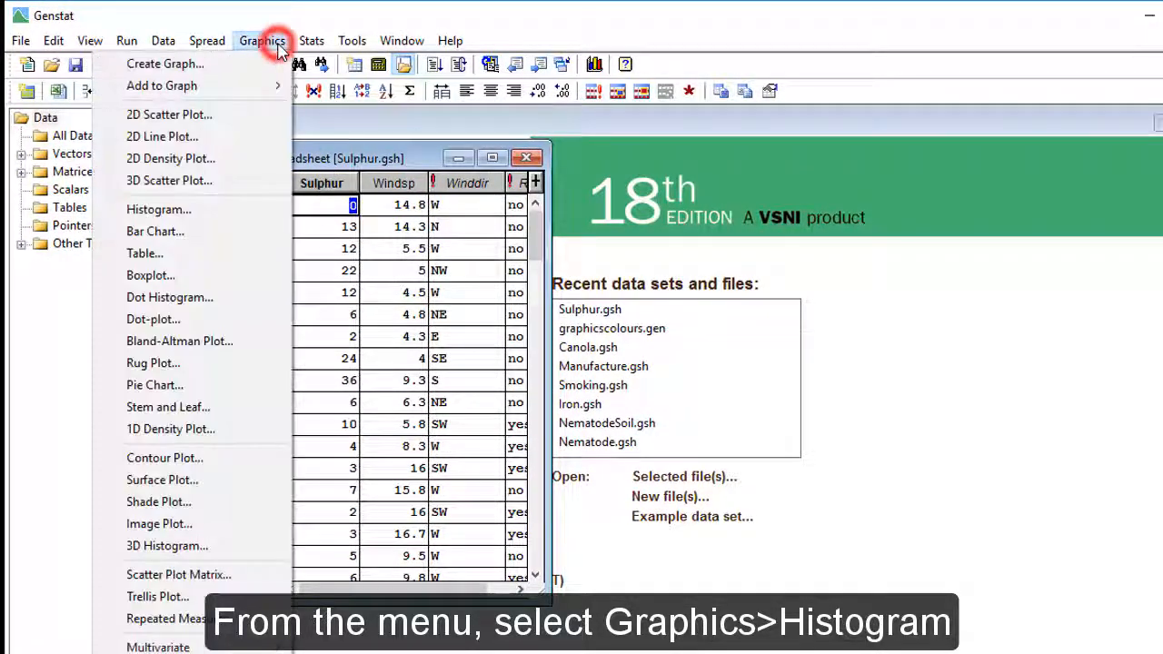
pyautogui.click(266, 211)
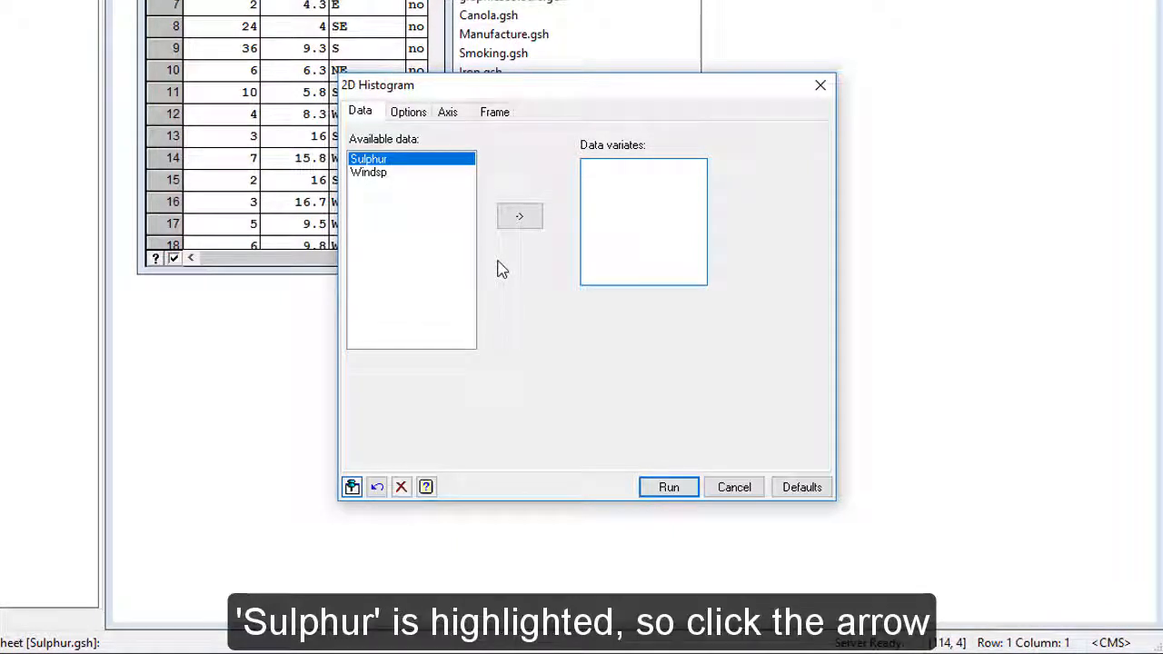
pyautogui.click(516, 218)
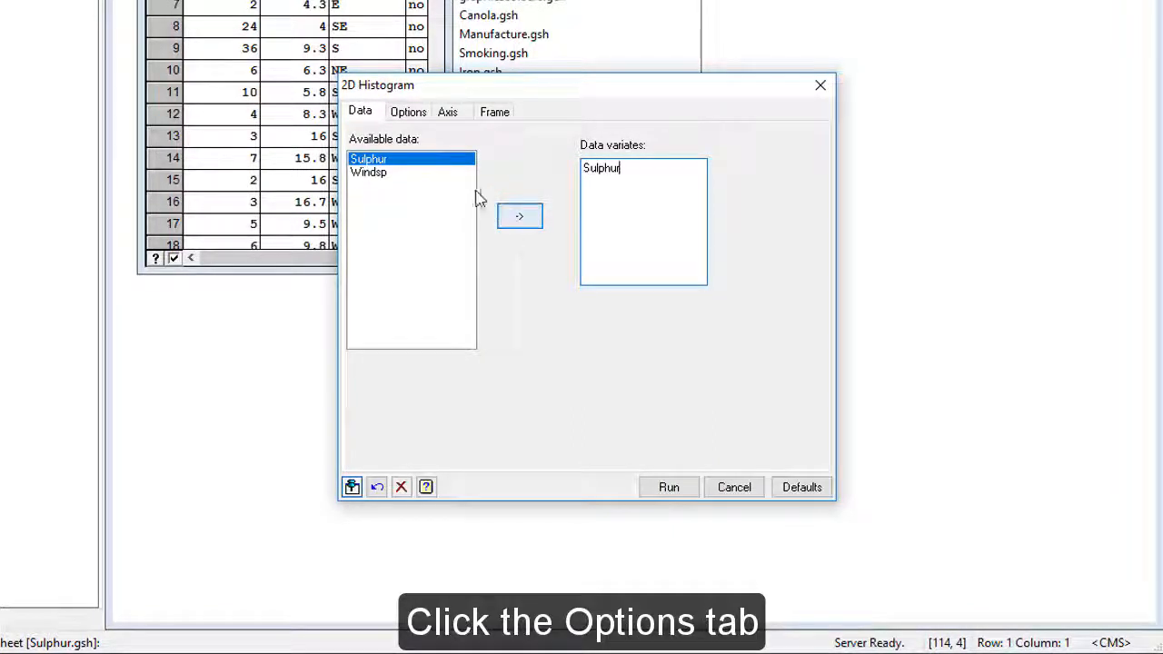
pyautogui.click(409, 115)
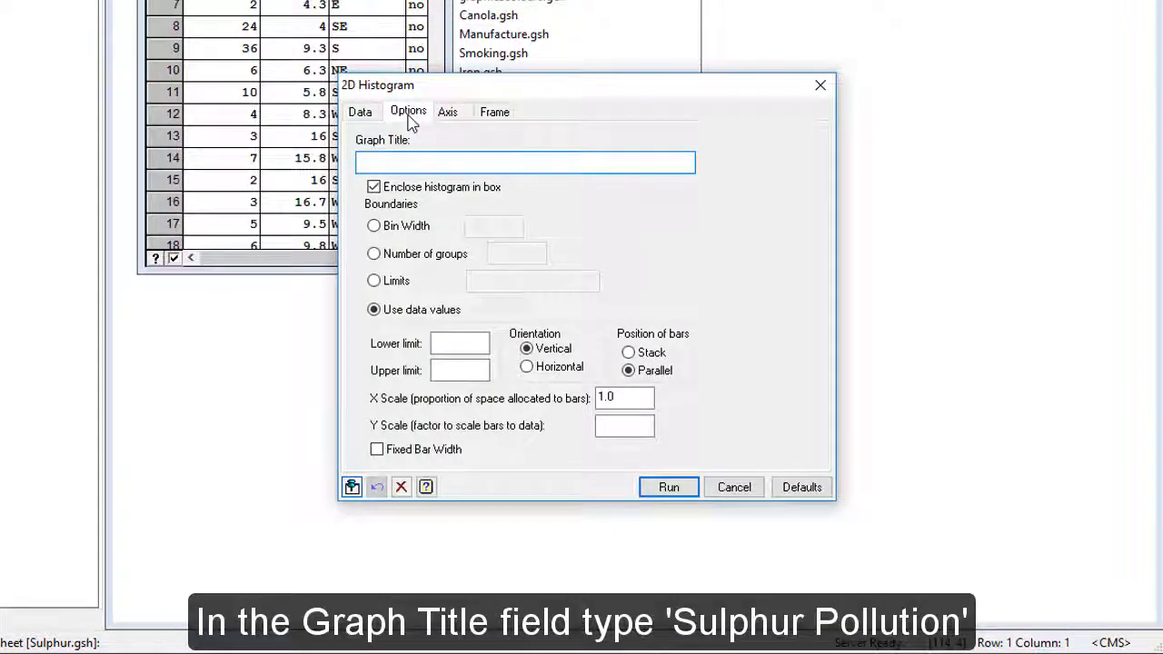
pyautogui.write('Sulp')
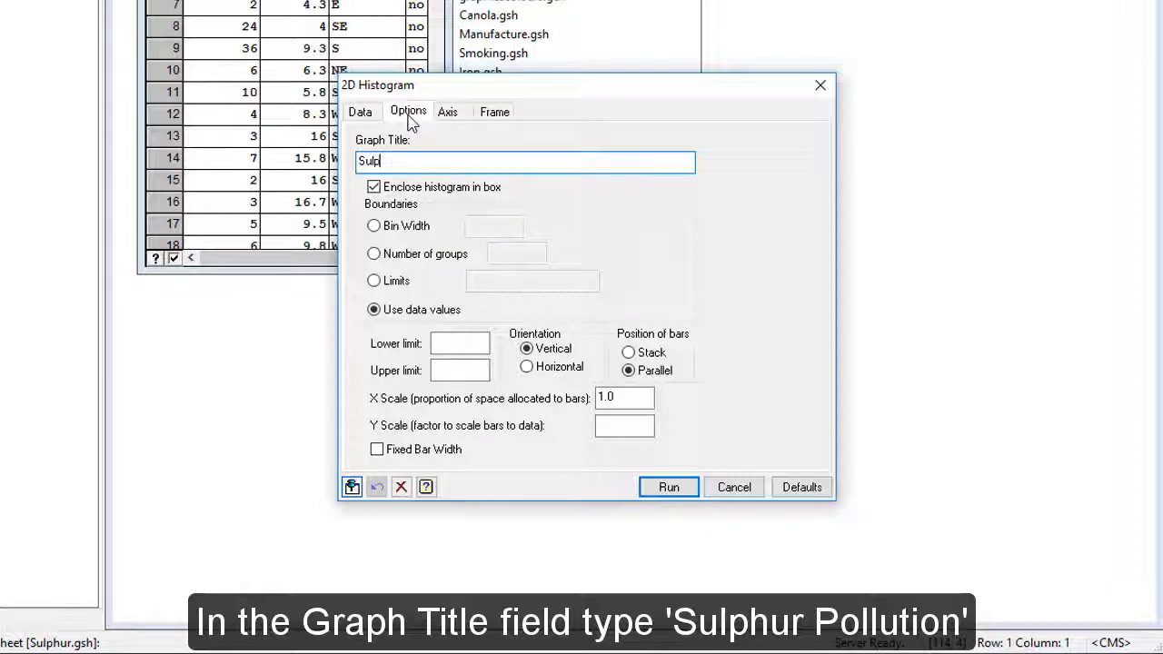
pyautogui.write('hur Pollution')
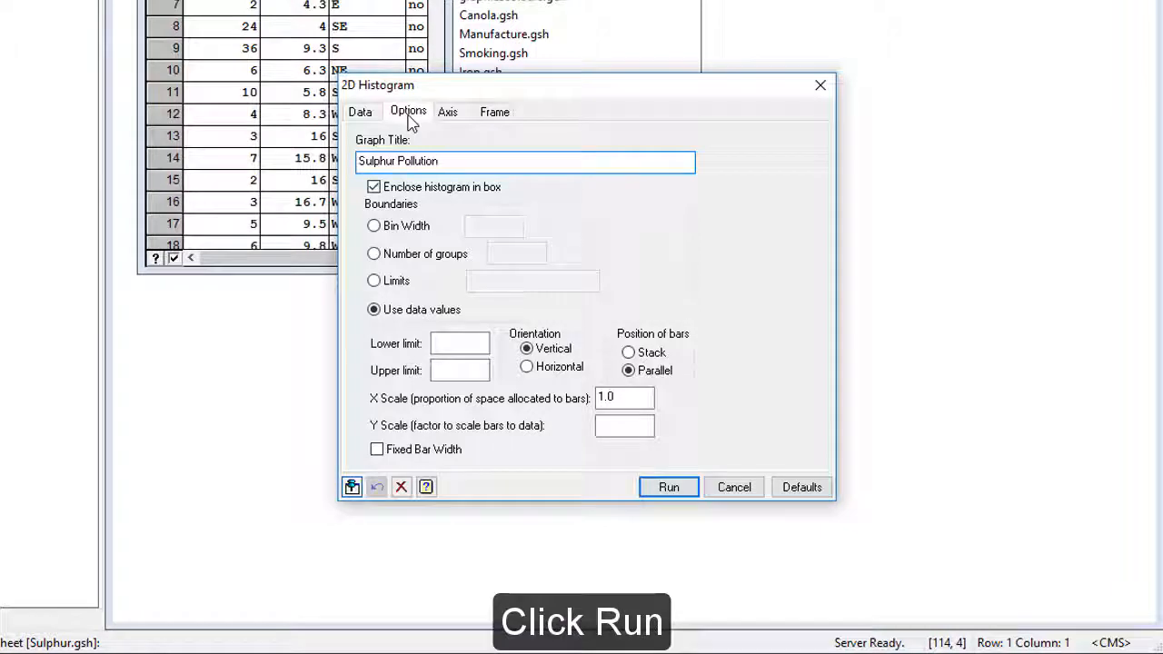
pyautogui.click(645, 489)
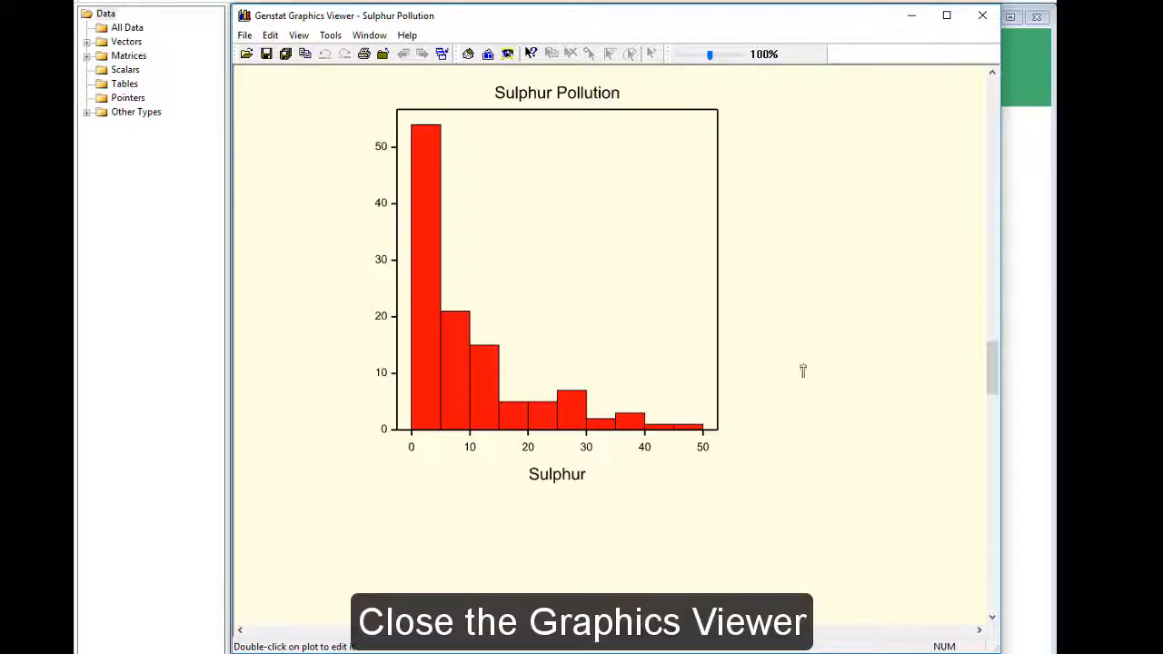
# Step: Close the histogram plot without saving it and dismiss the 2D Histogram settings
pyautogui.click(982, 15)
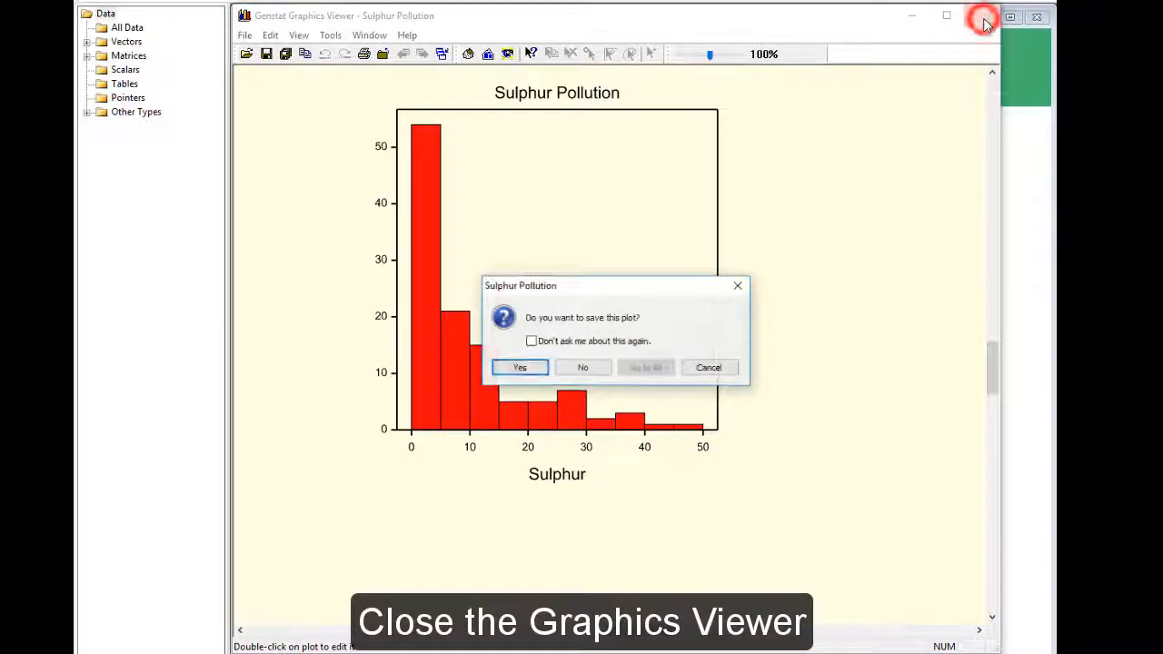
pyautogui.click(595, 368)
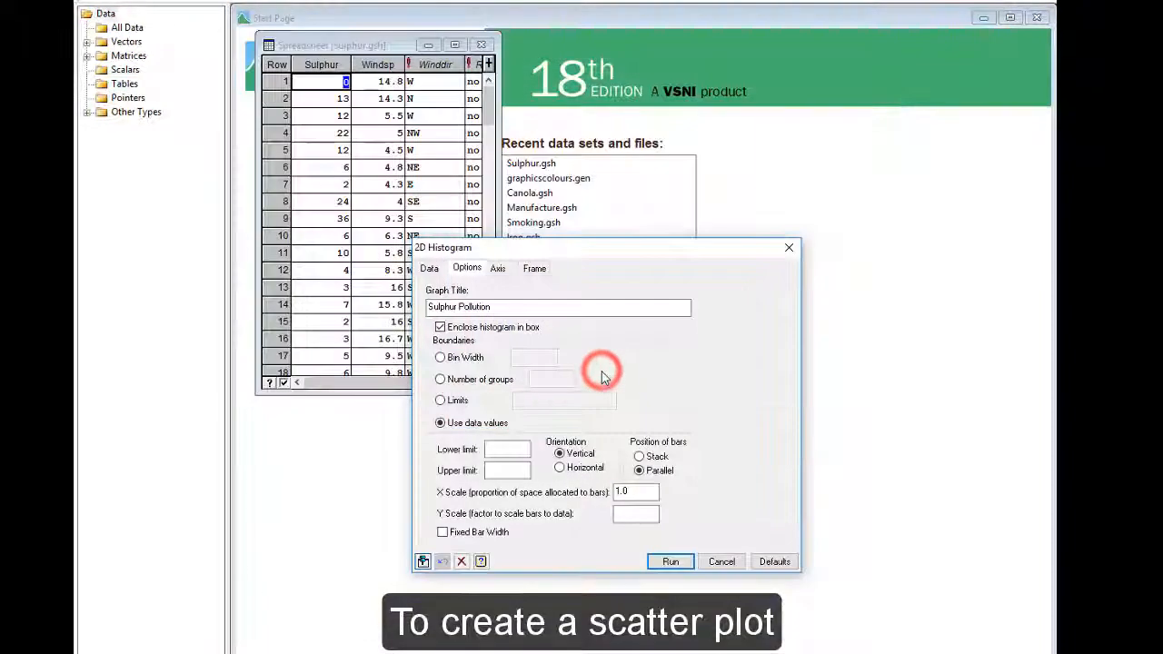
pyautogui.click(724, 569)
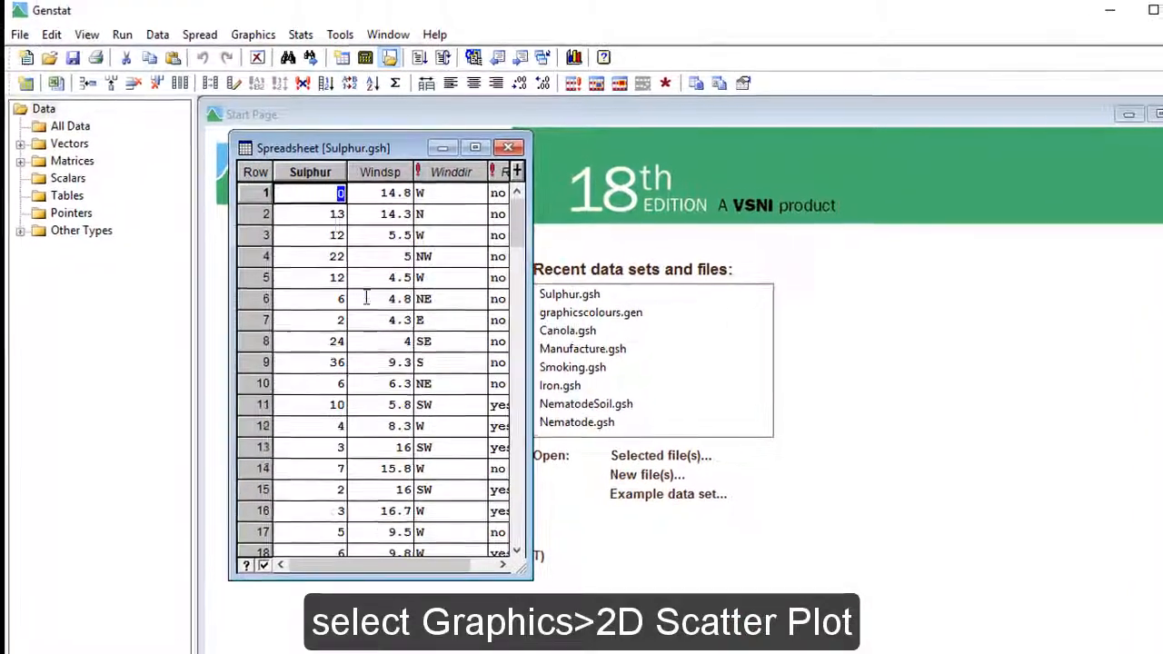
# Step: Set up a 2D scatter plot with Sulphur as the Y variate and Windsp as the X variate
pyautogui.click(253, 33)
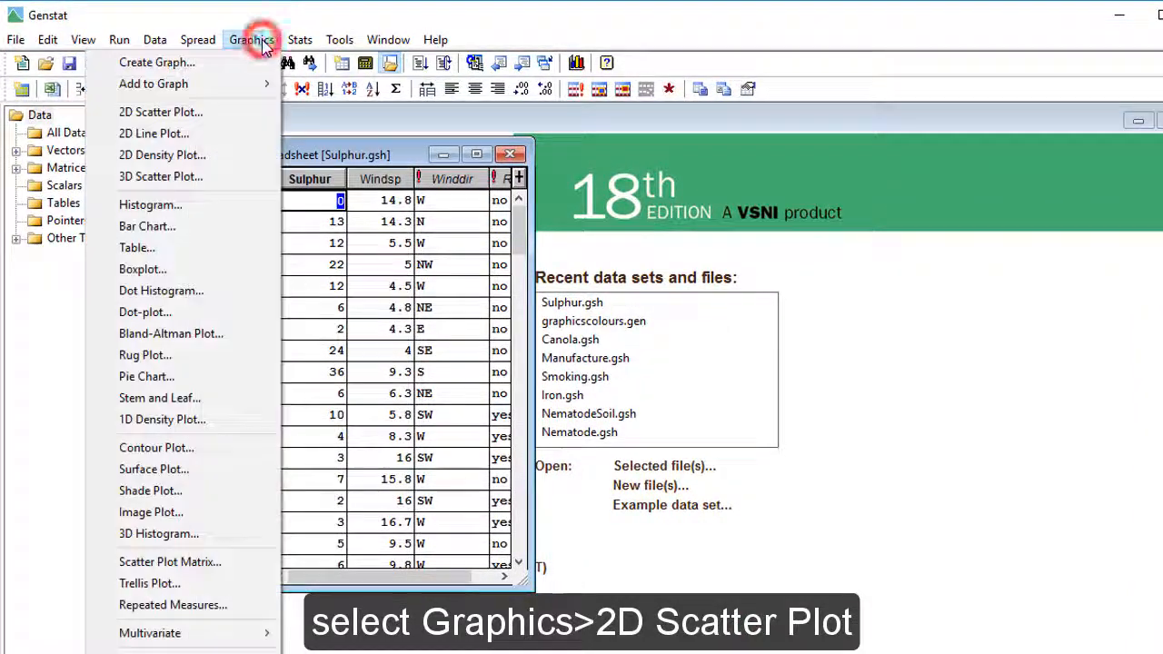
pyautogui.click(256, 121)
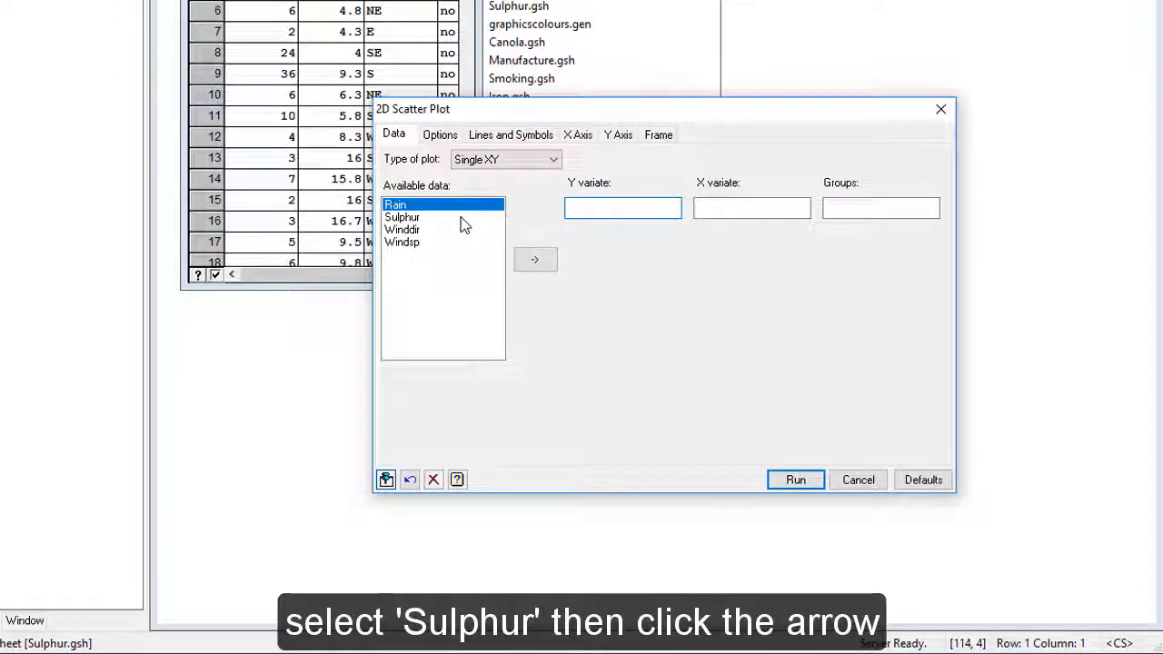
pyautogui.click(461, 219)
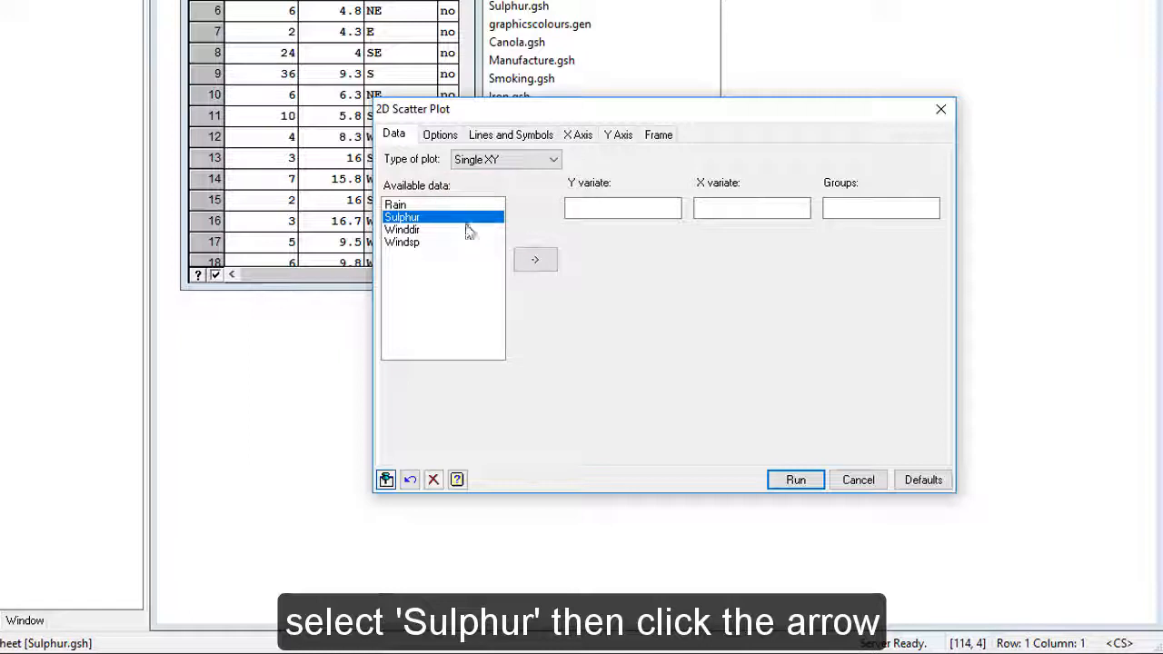
pyautogui.click(523, 260)
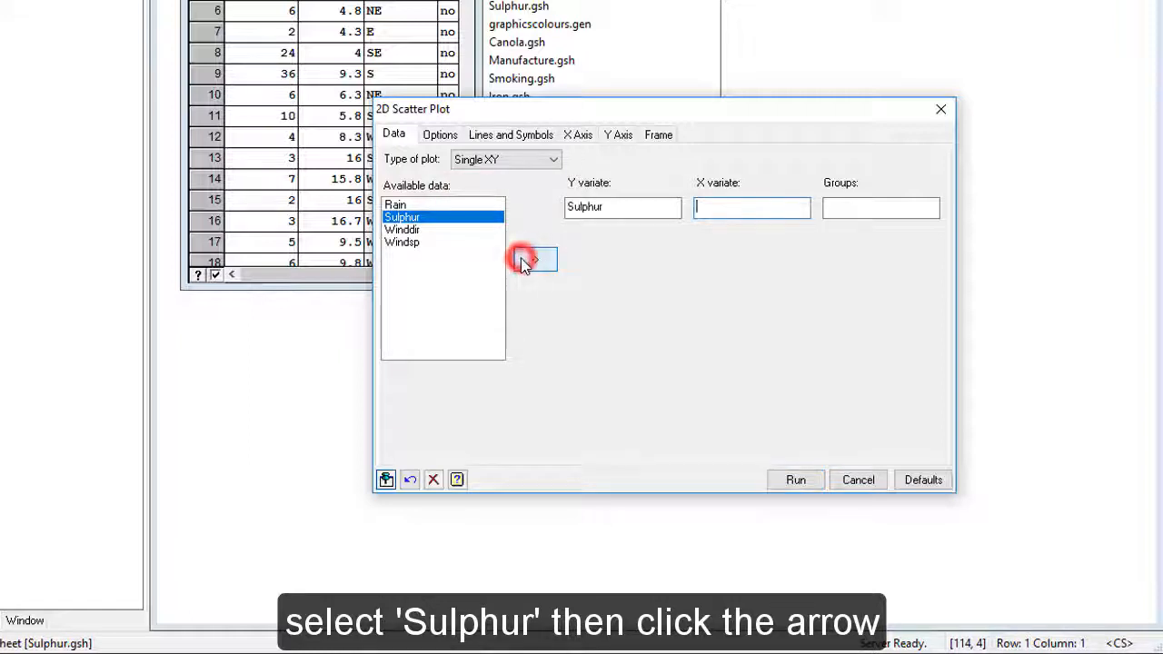
pyautogui.click(443, 243)
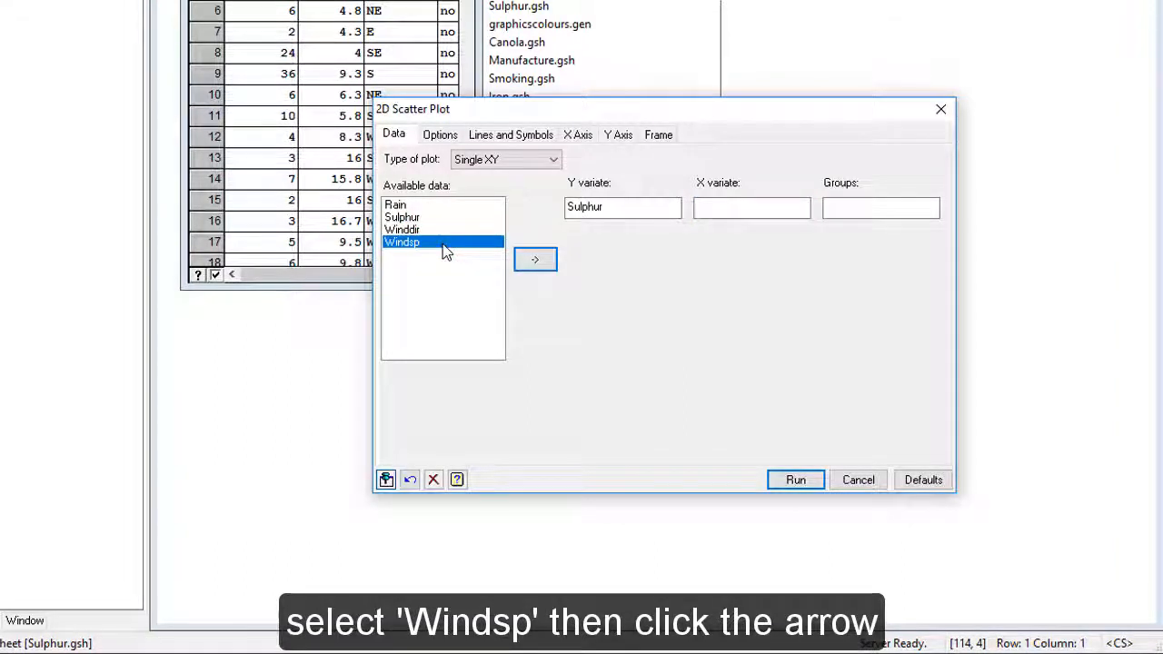
pyautogui.click(527, 263)
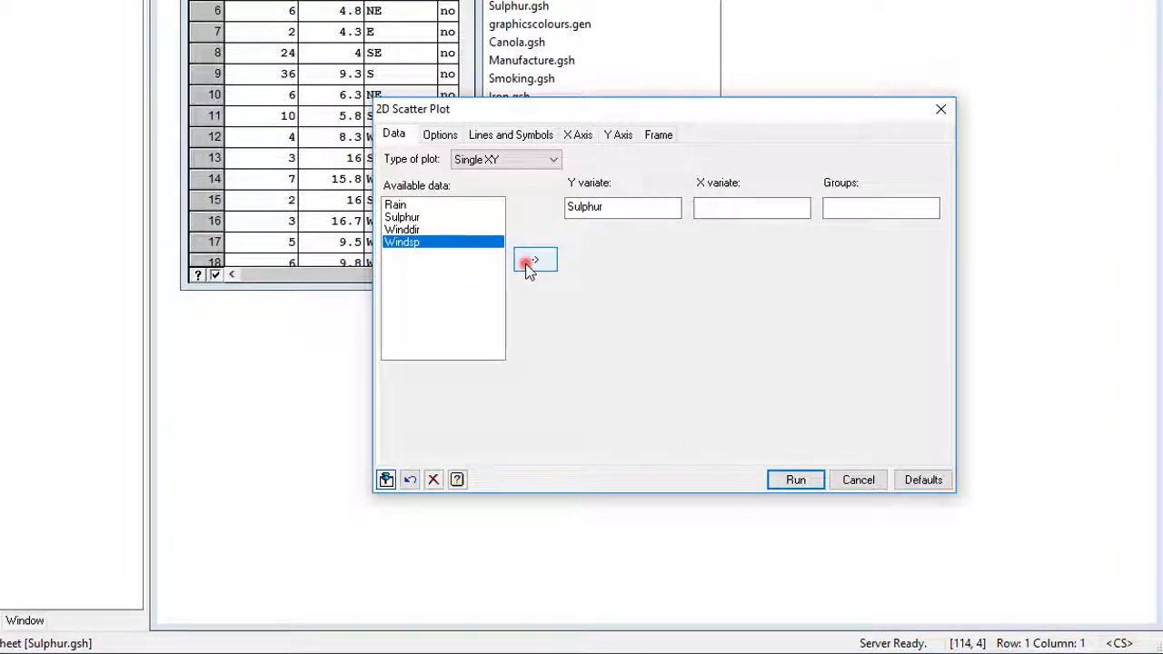
# Step: Title the scatter plot "7.9.90 to 29.12.90", turn off its key, and generate the graph
pyautogui.click(459, 141)
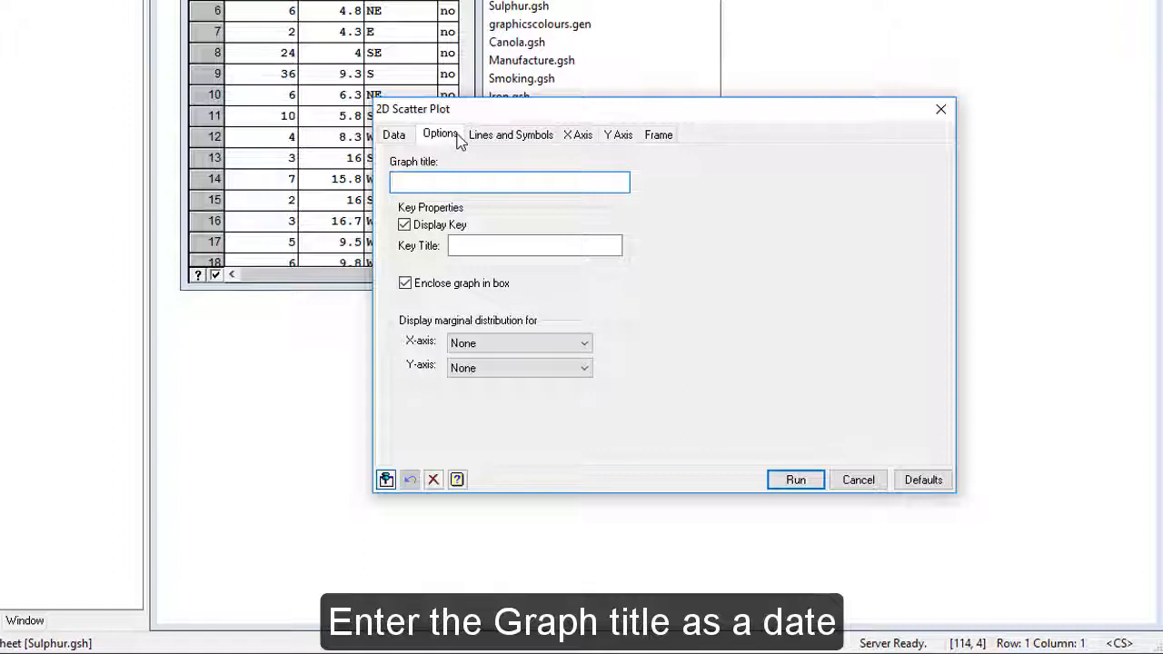
pyautogui.write('7.')
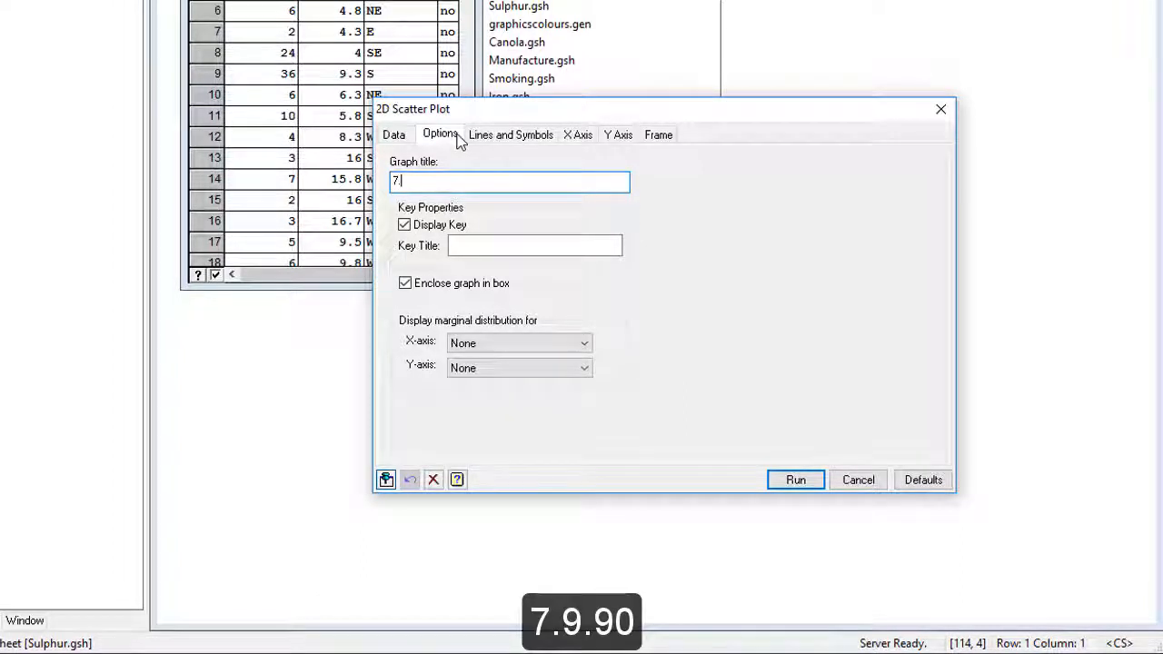
pyautogui.write('9.90 to ')
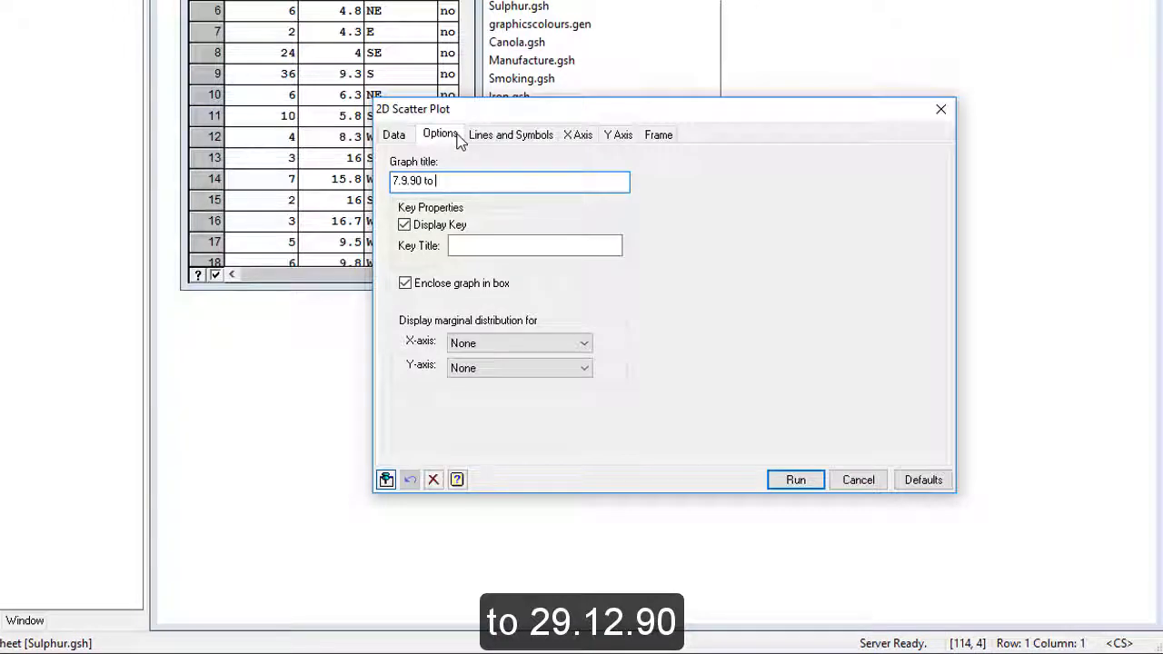
pyautogui.write('29.12.90')
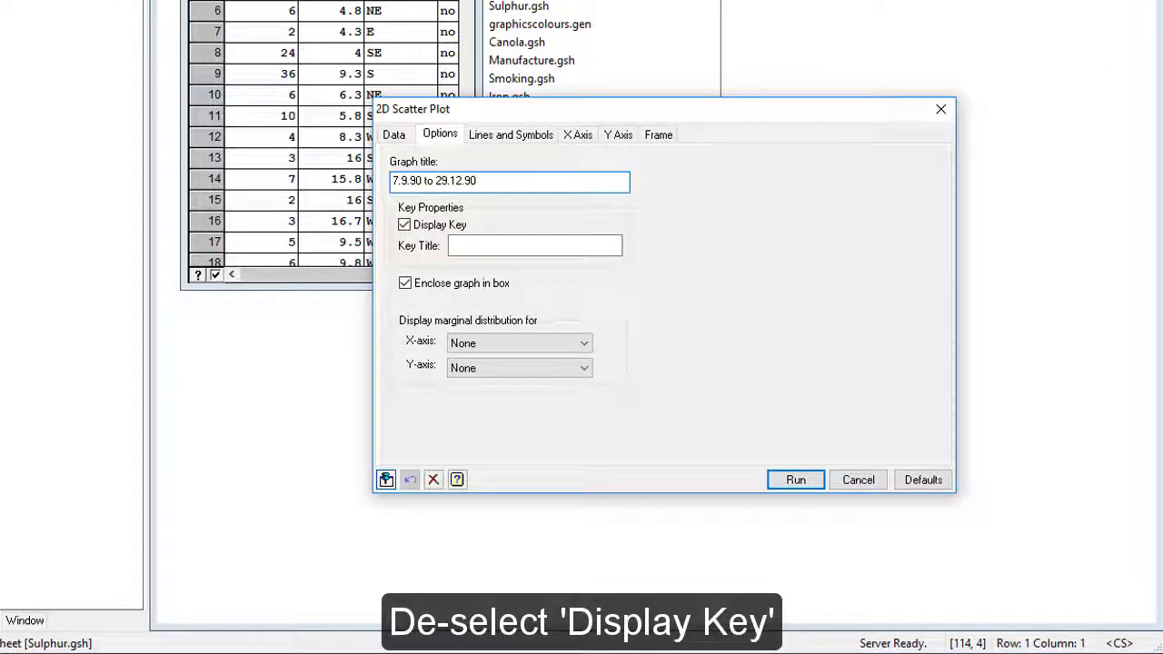
pyautogui.click(405, 226)
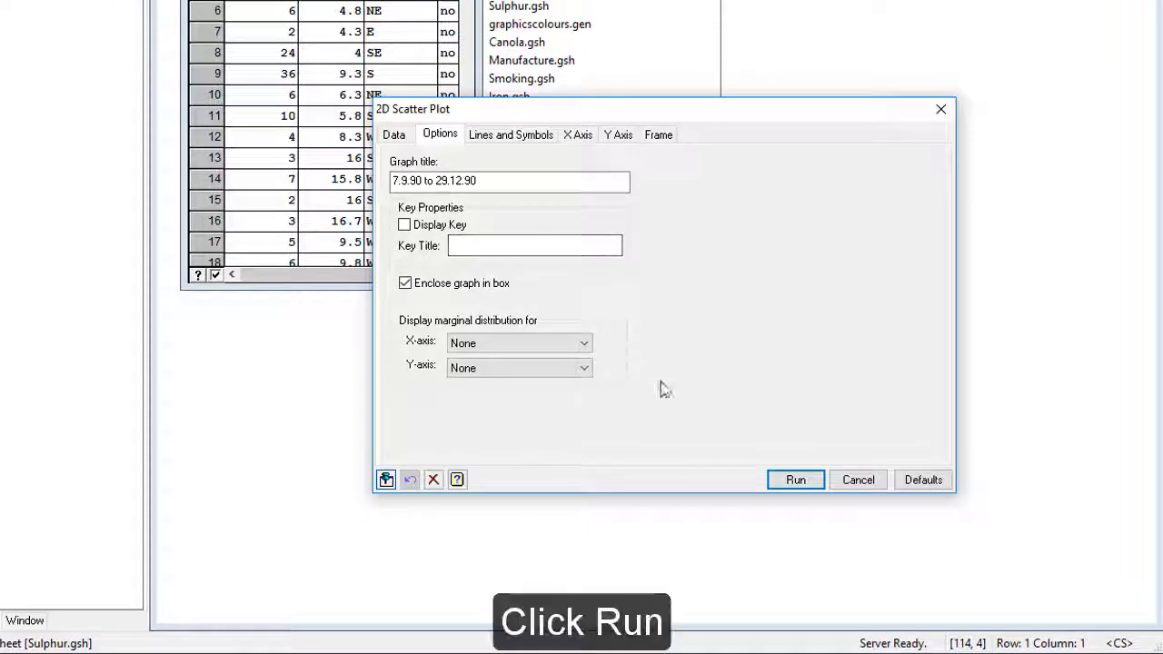
pyautogui.click(783, 481)
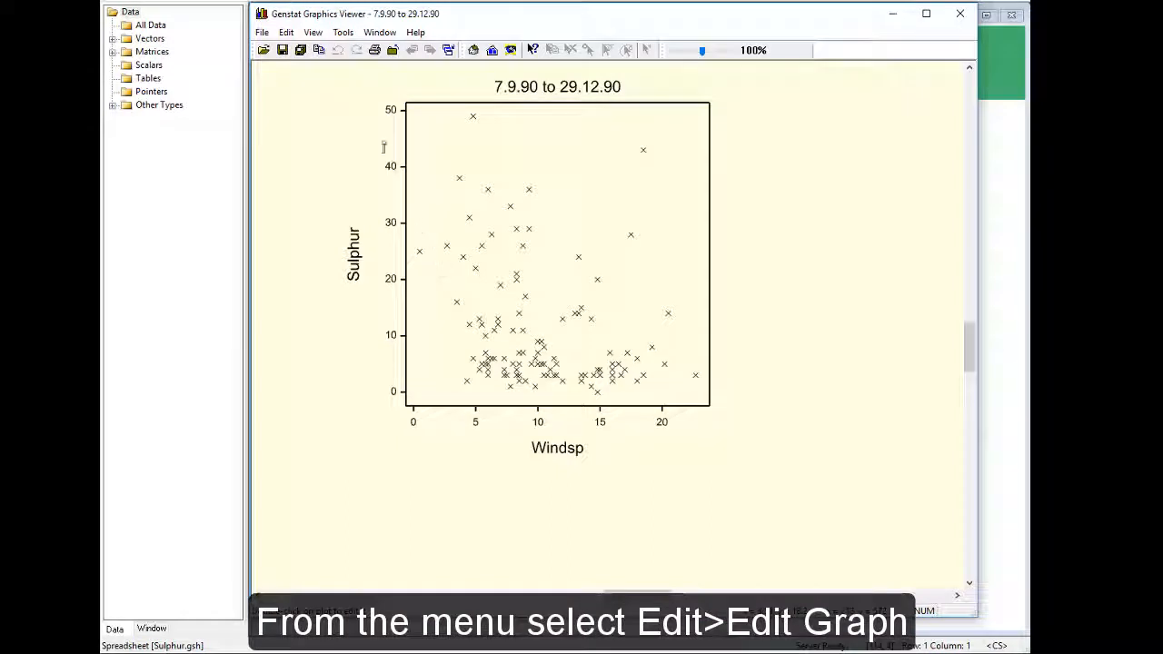
# Step: Open the scatter plot for editing and change its X axis title to "Windspeed m/s"
pyautogui.click(287, 33)
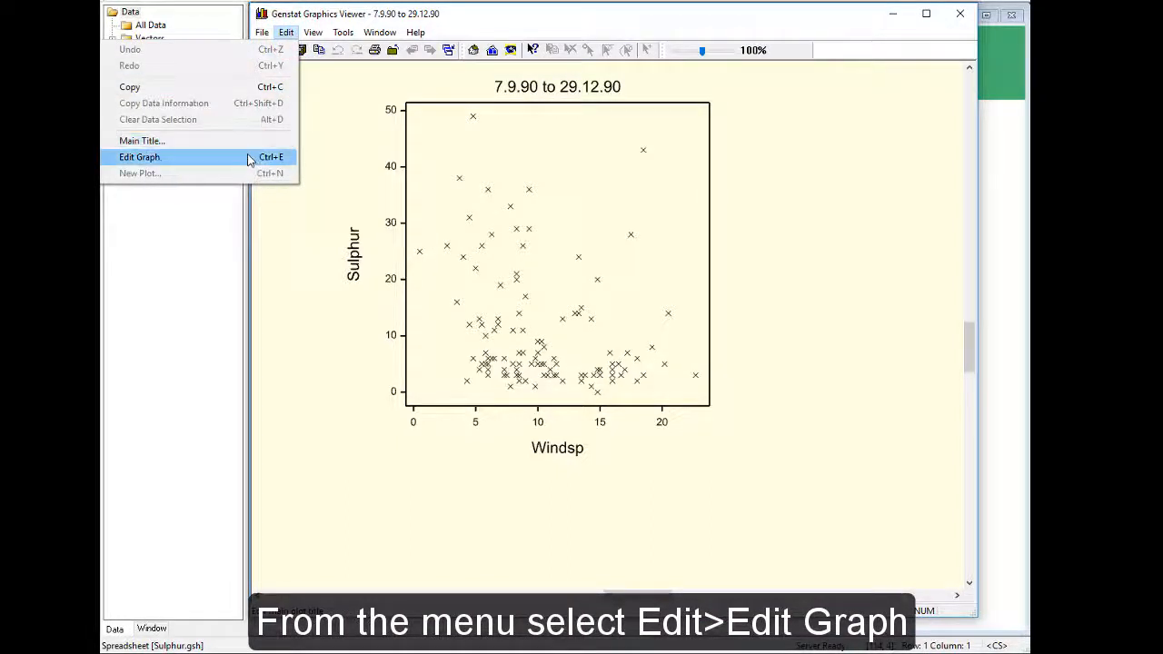
pyautogui.click(248, 157)
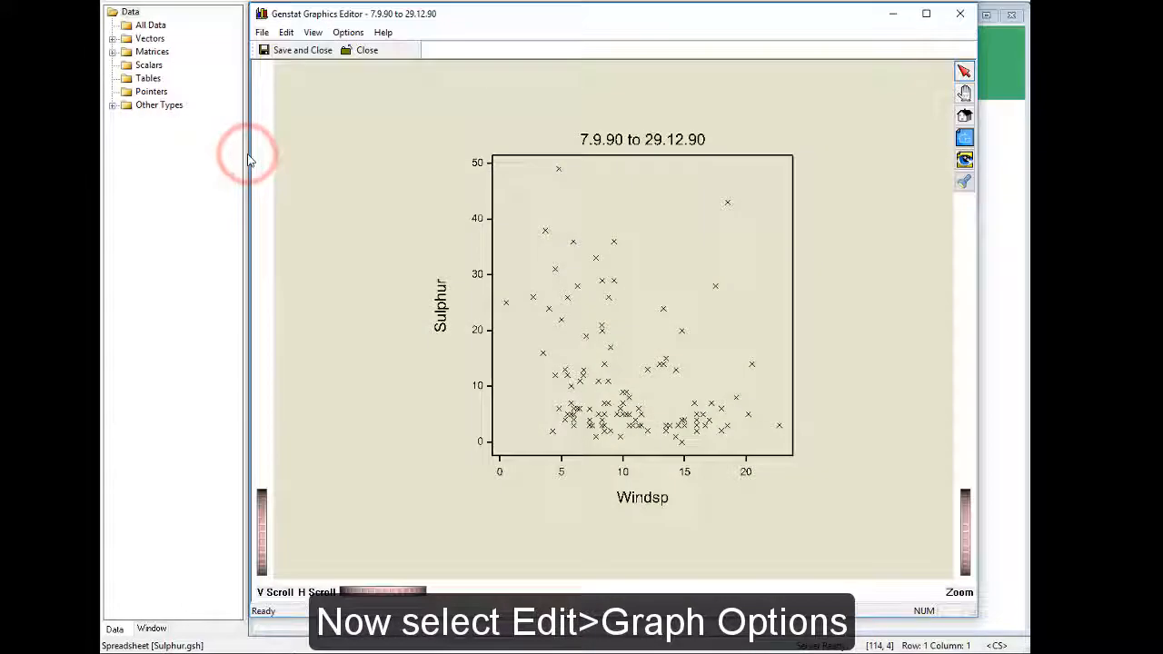
pyautogui.click(286, 33)
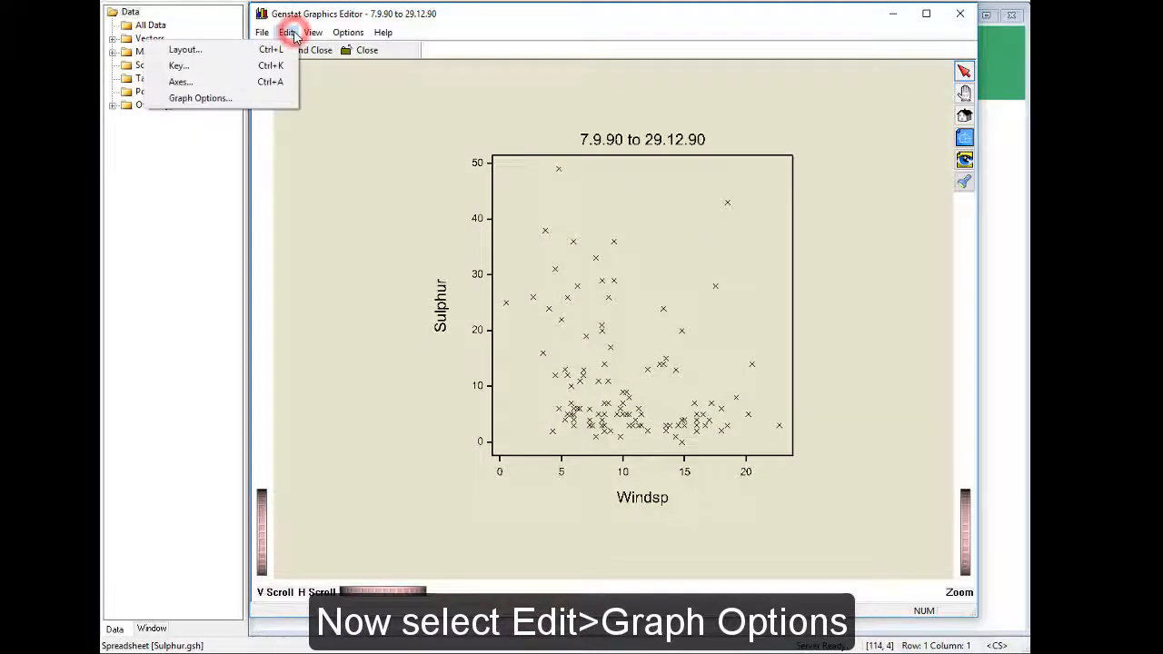
pyautogui.click(271, 98)
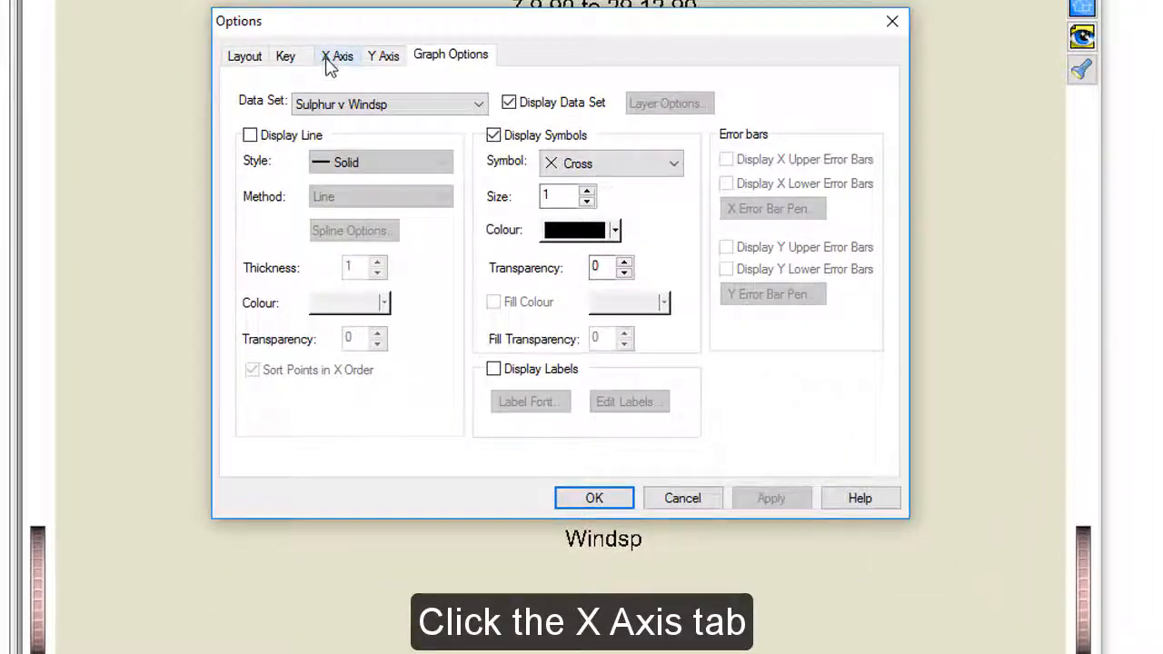
pyautogui.click(332, 57)
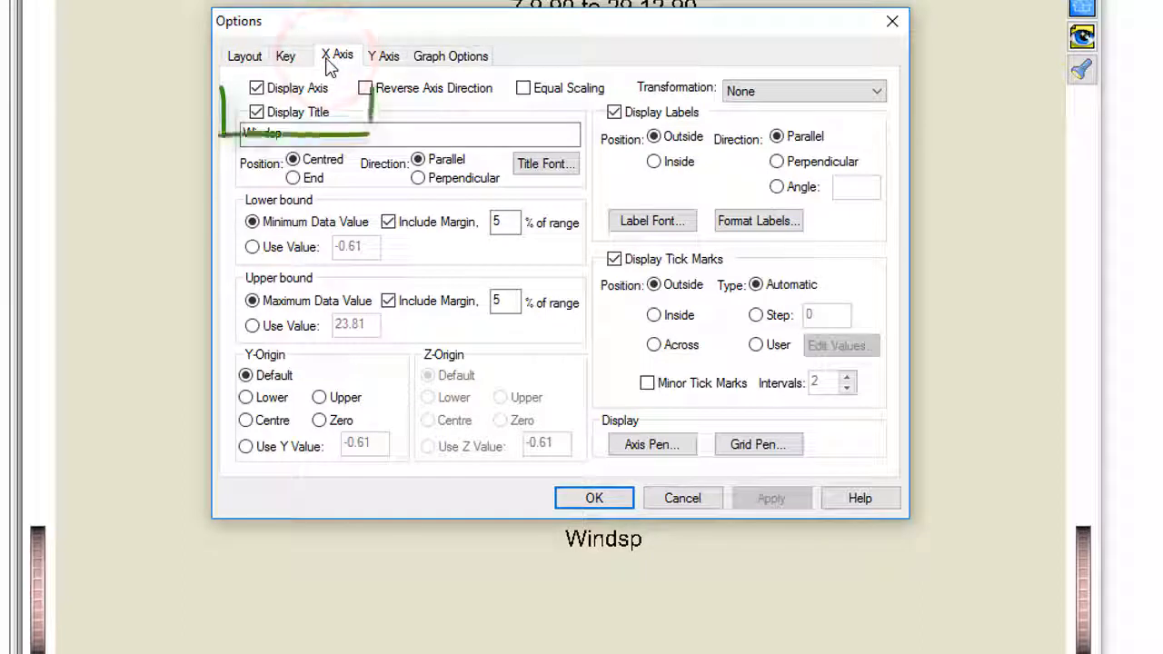
pyautogui.click(307, 135)
pyautogui.write('eed m/s')
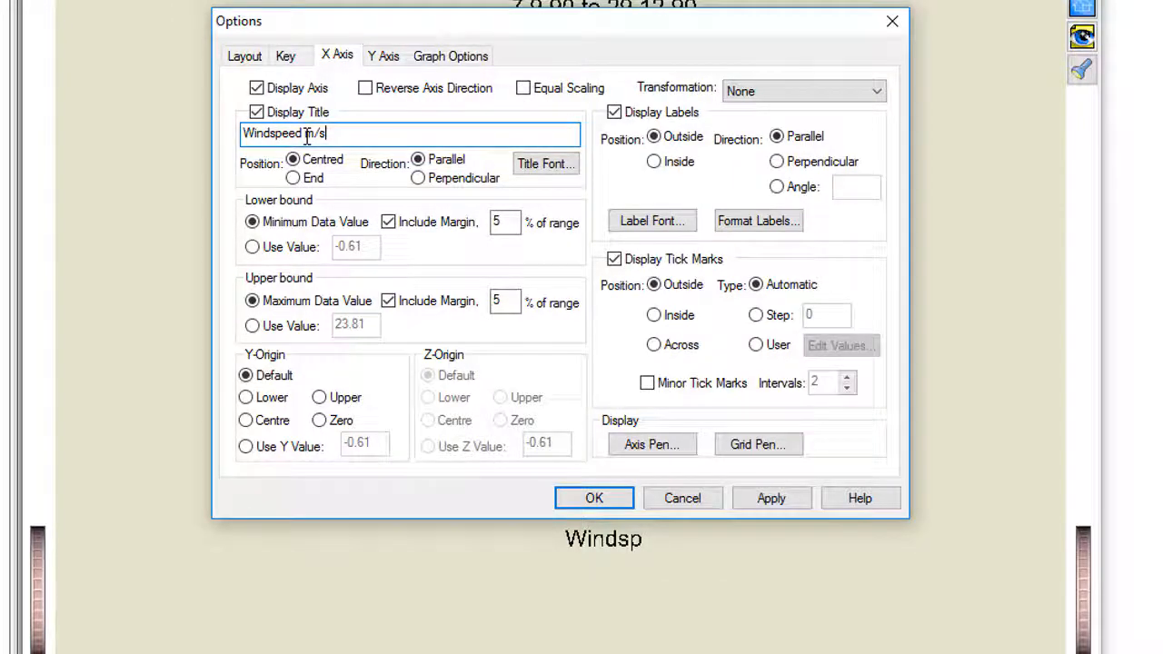
# Step: Set the X axis to fixed bounds, with a lower value of 0 and an upper value of 25
pyautogui.click(253, 247)
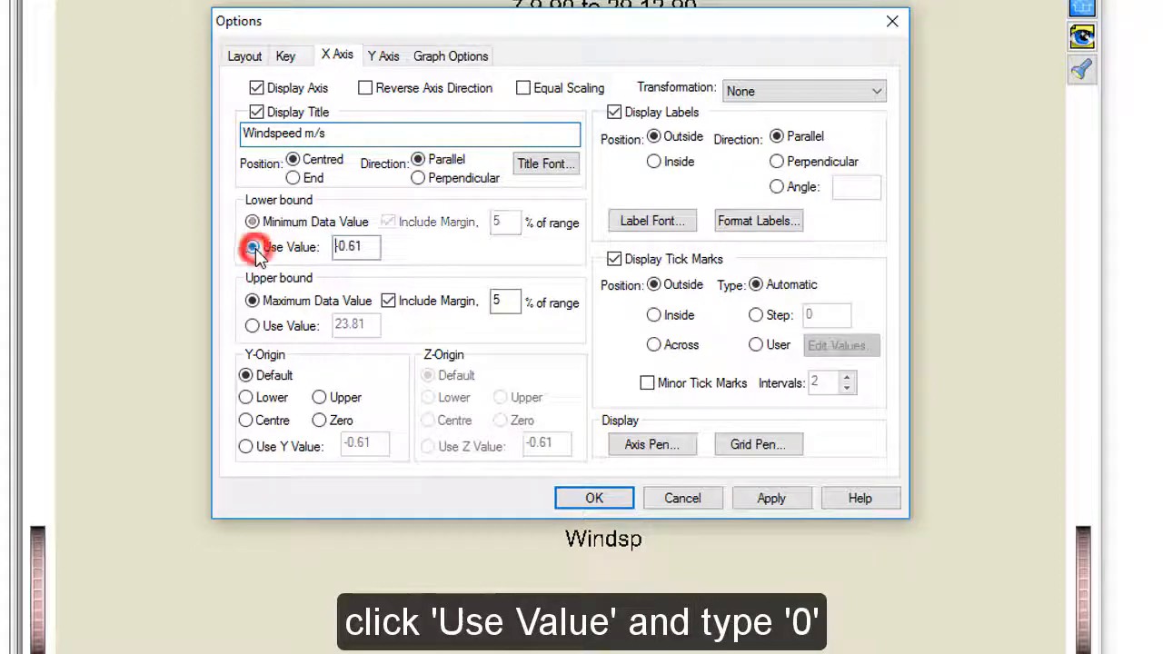
pyautogui.doubleClick(359, 246)
pyautogui.write('0')
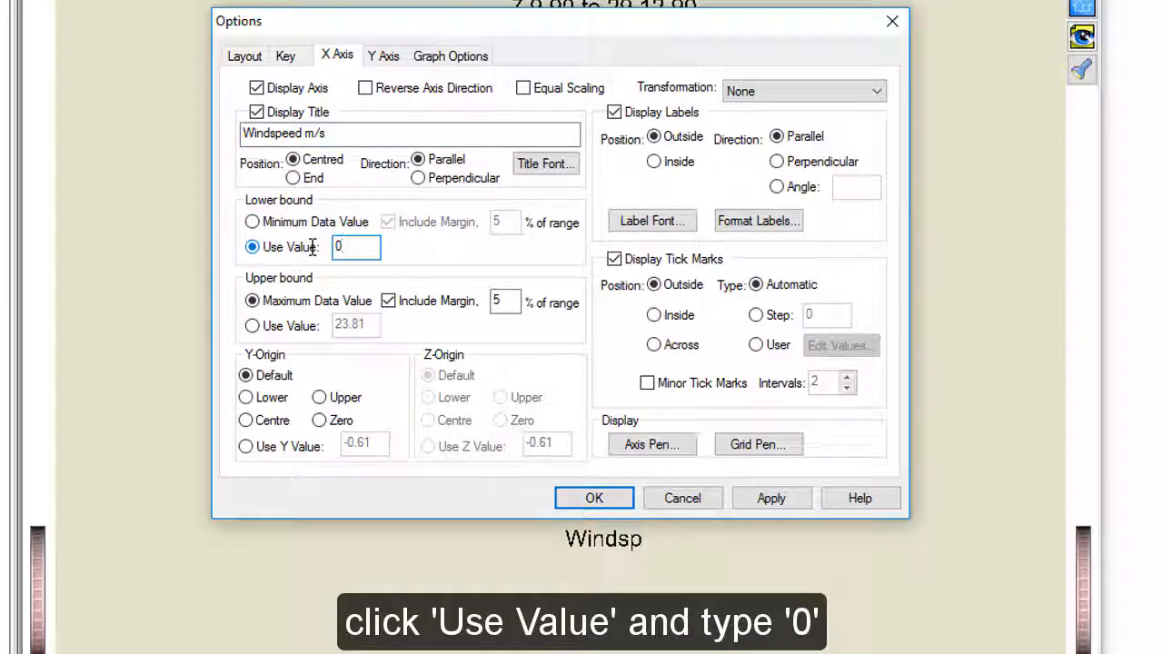
pyautogui.click(253, 326)
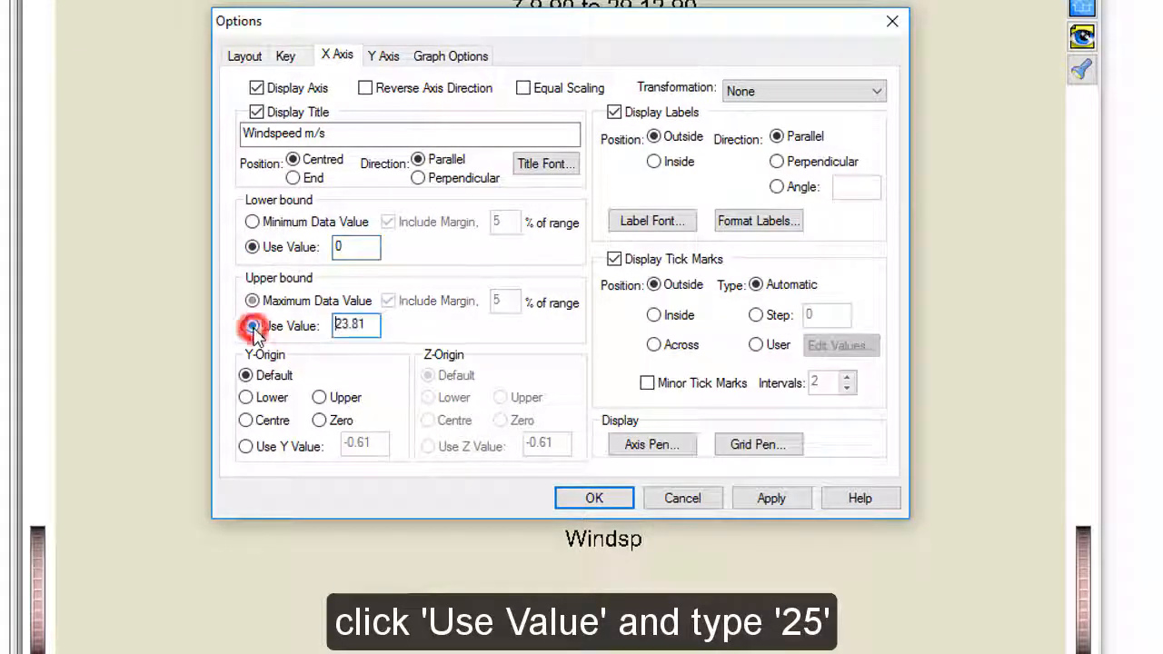
pyautogui.doubleClick(358, 325)
pyautogui.write('25')
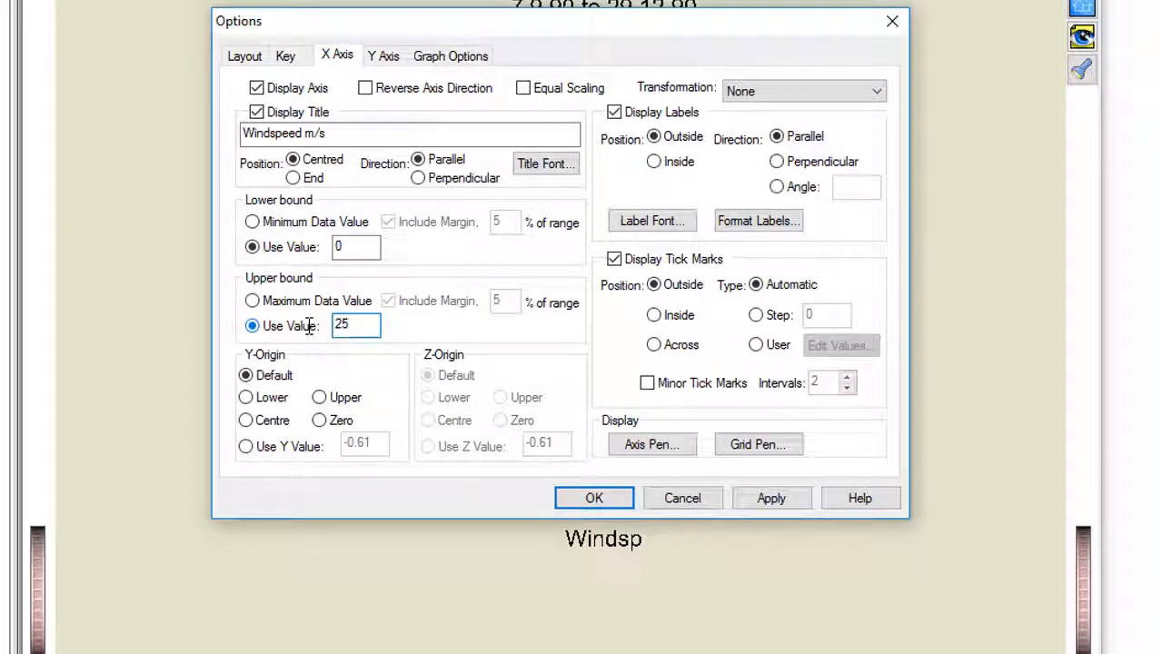
# Step: Change the scatter plot's Y axis title to "Sulphur micro/m~^{3}"
pyautogui.click(387, 58)
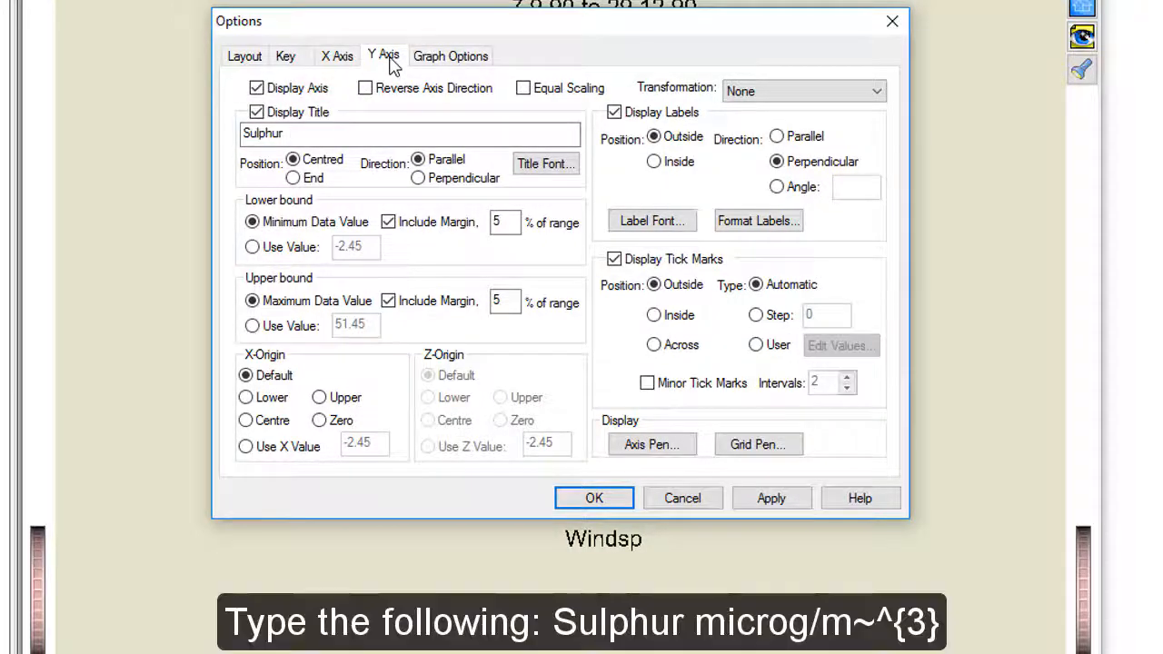
pyautogui.click(326, 136)
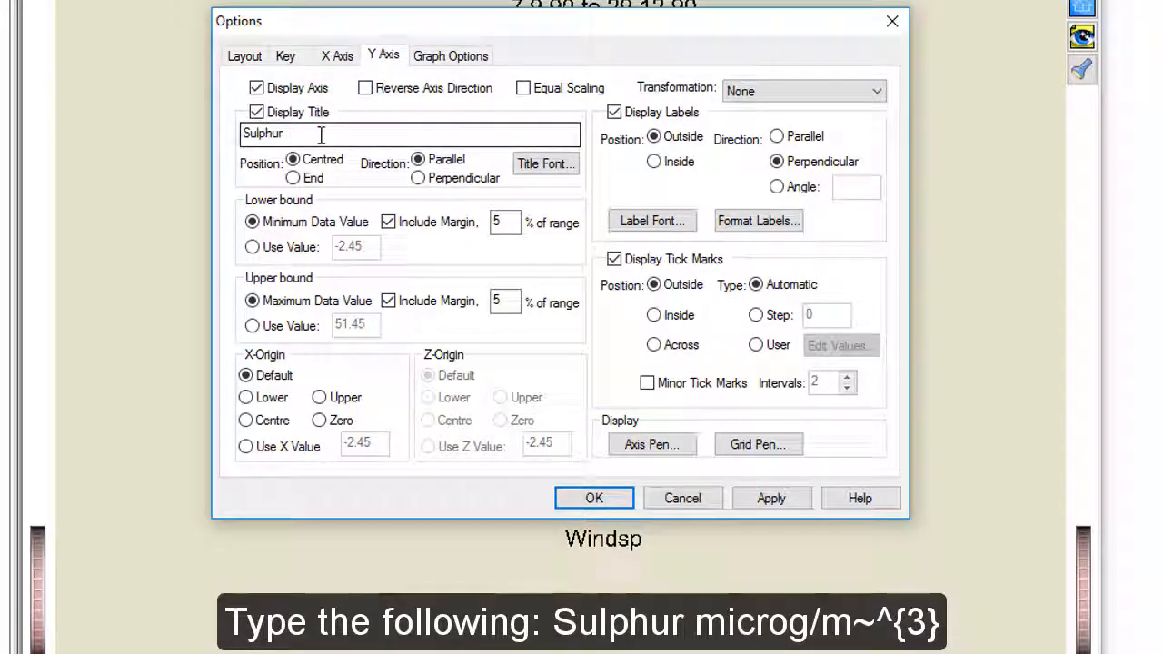
pyautogui.write('microg/m~^{3}')
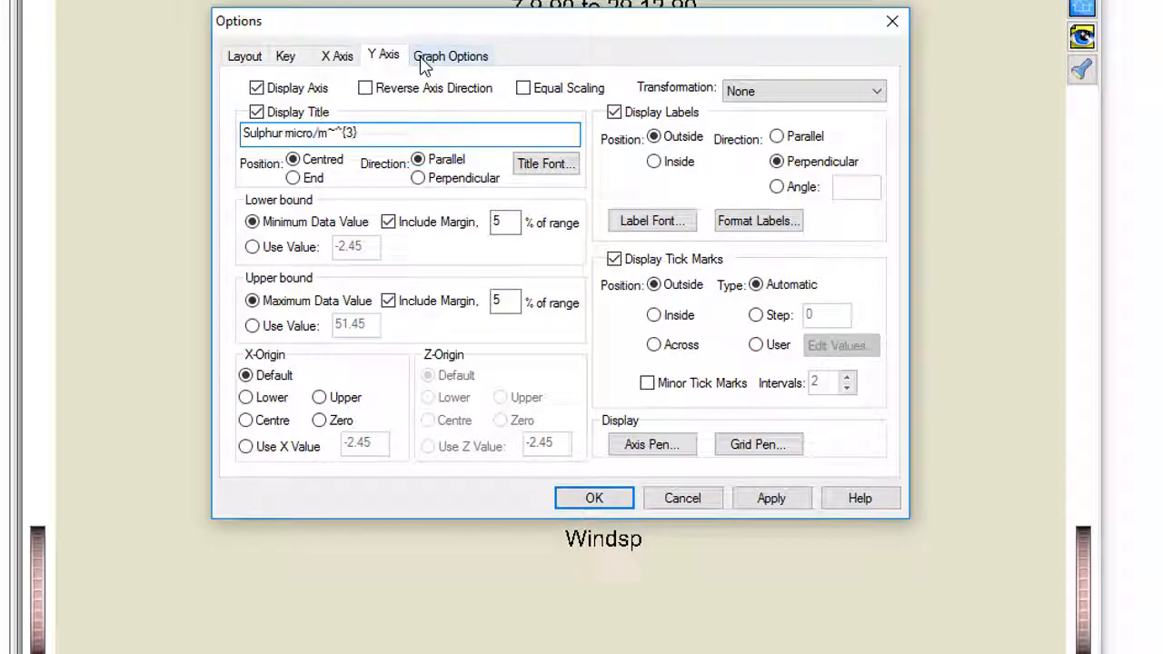
# Step: Set the Sulphur v Windsp data set's symbol to Circle with a blue outline colour
pyautogui.click(422, 60)
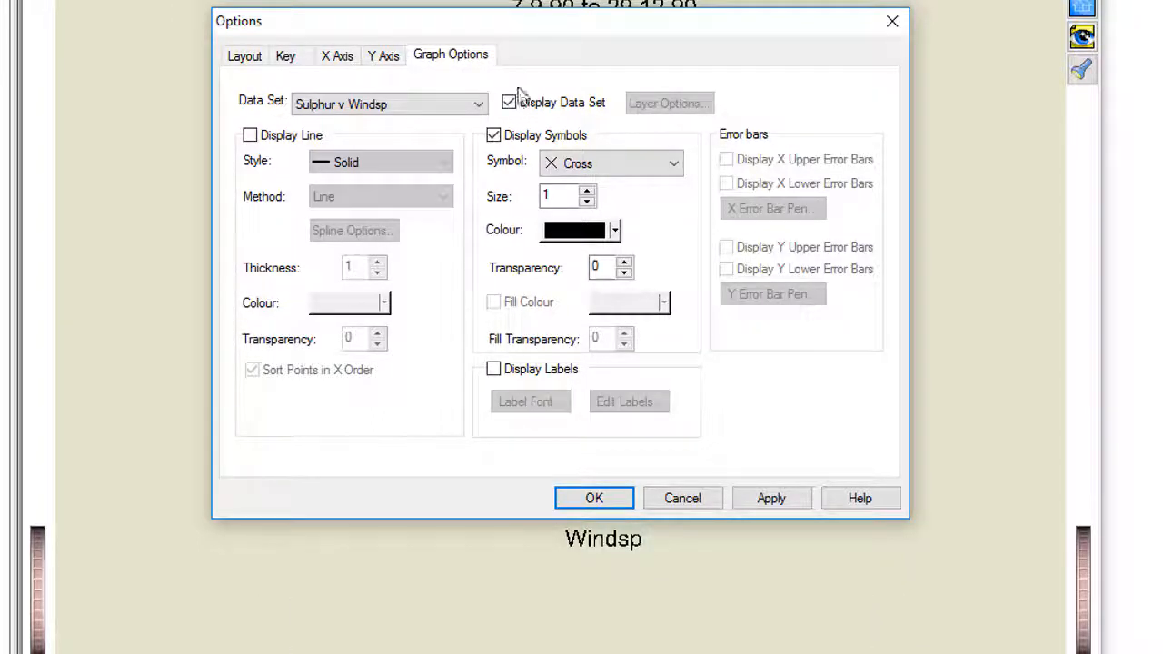
pyautogui.click(673, 166)
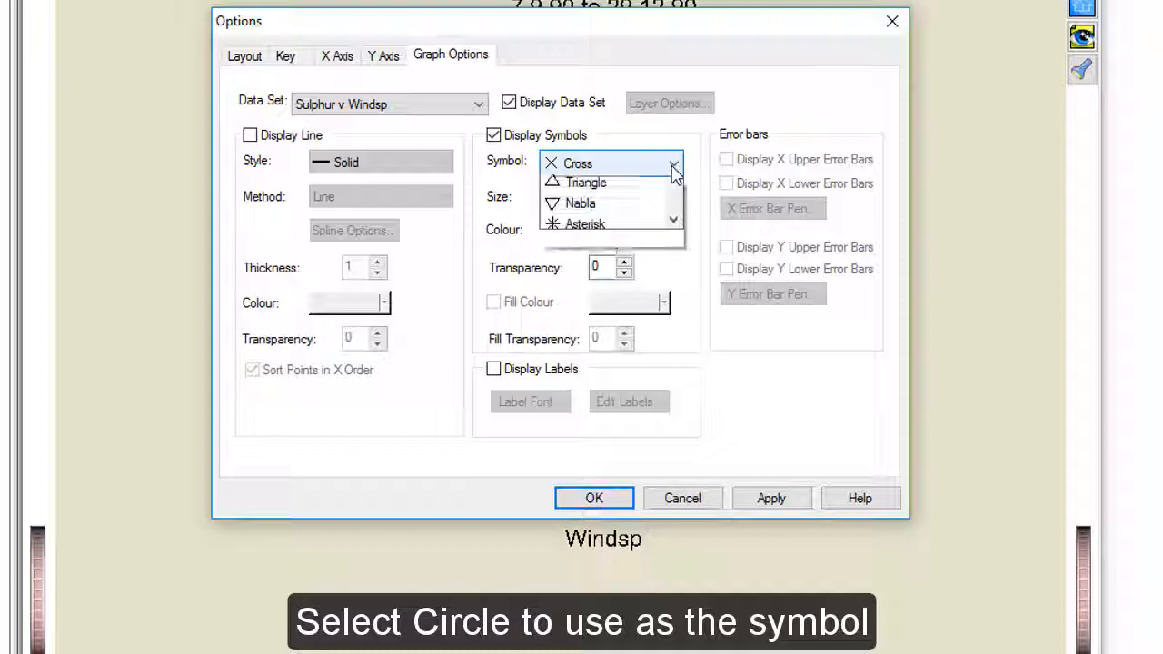
pyautogui.click(655, 211)
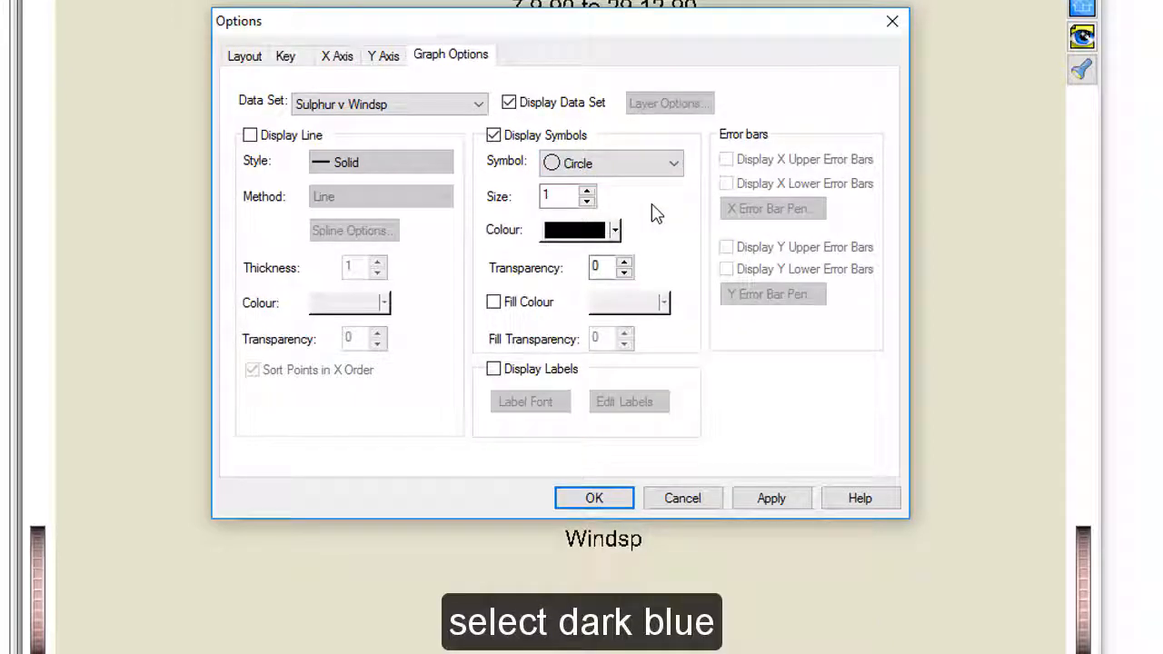
pyautogui.click(615, 231)
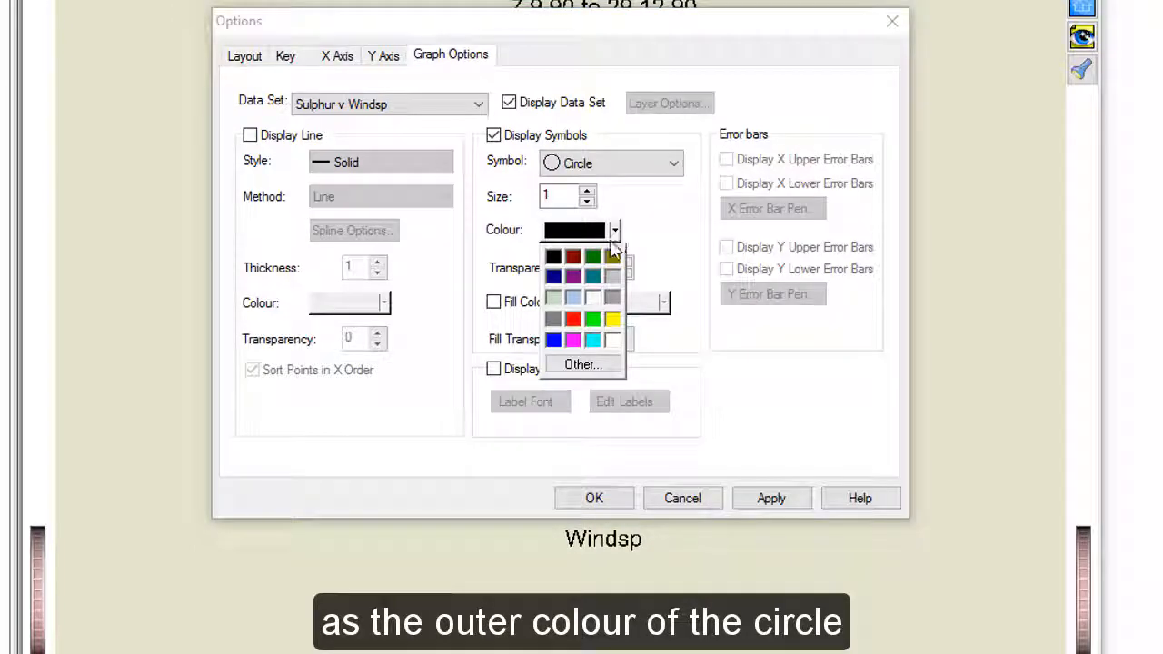
pyautogui.click(553, 340)
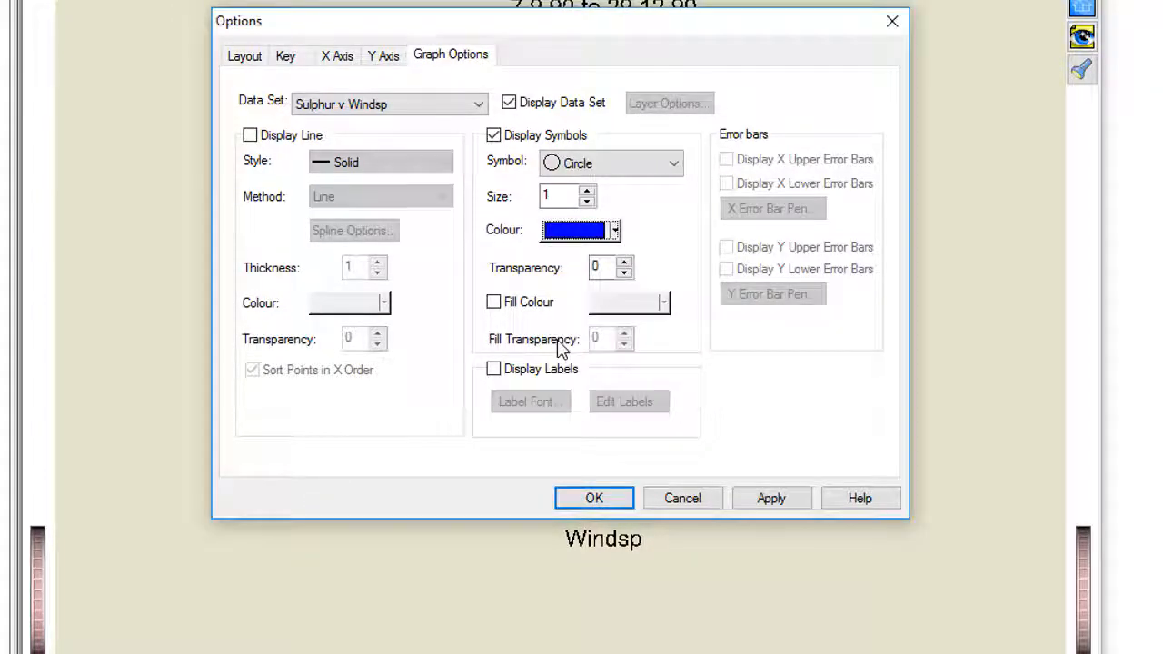
# Step: Turn on fill colour for the circle symbols, make it light blue (cyan), and save the edited graph, closing the graphics editor
pyautogui.click(494, 303)
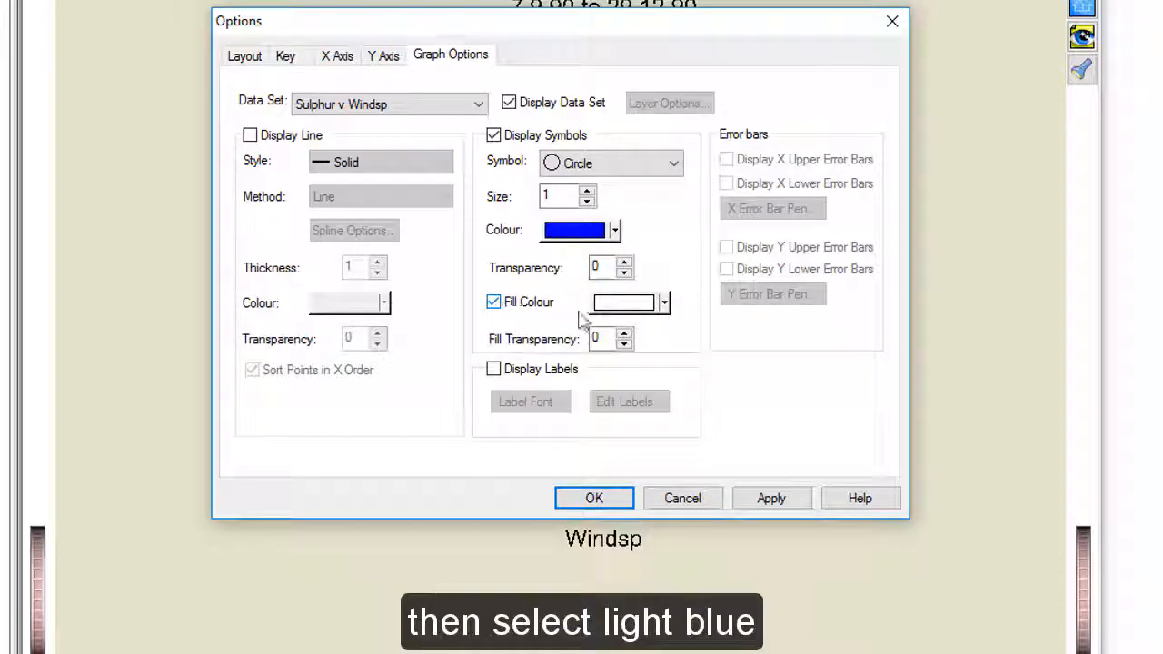
pyautogui.click(664, 303)
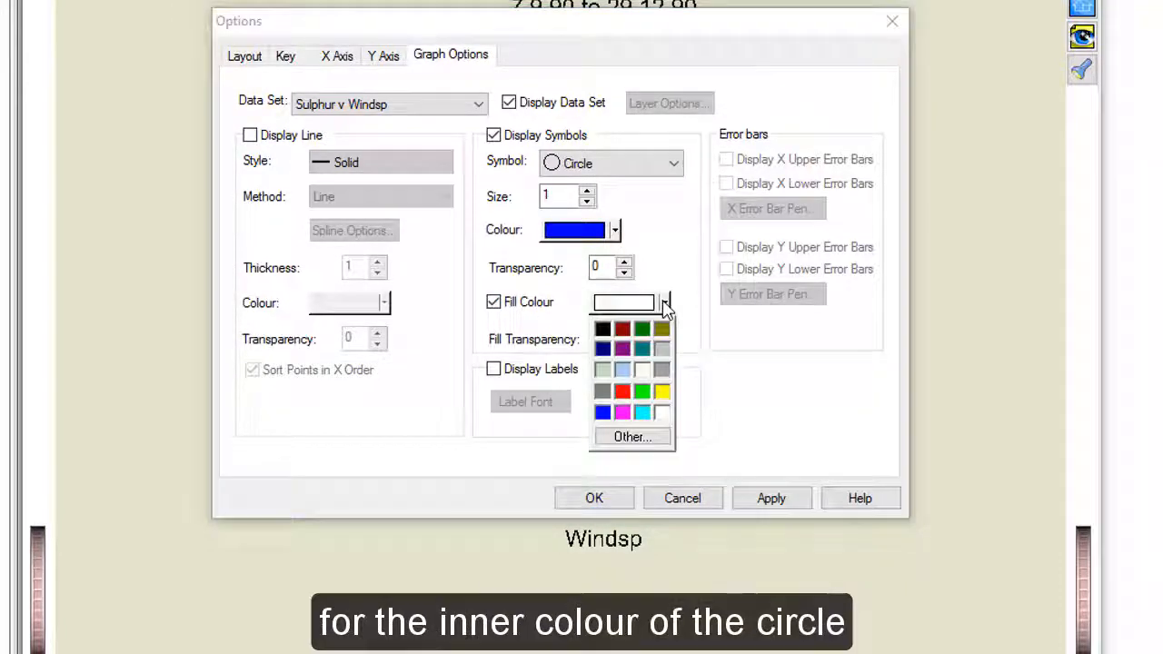
pyautogui.click(642, 413)
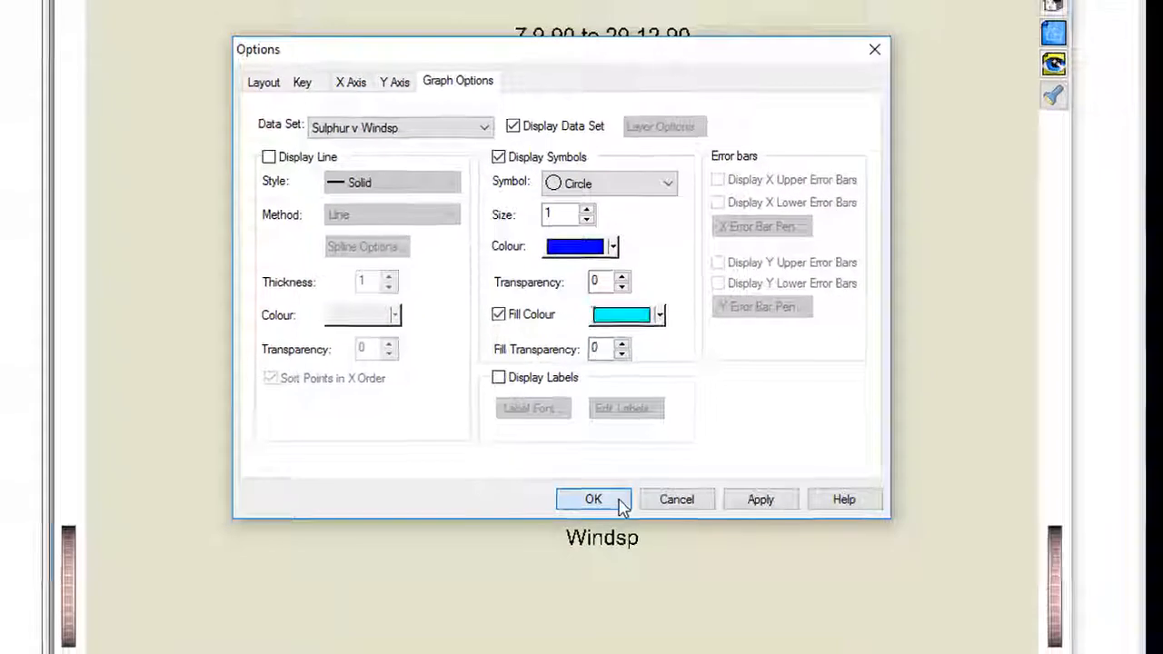
pyautogui.click(620, 504)
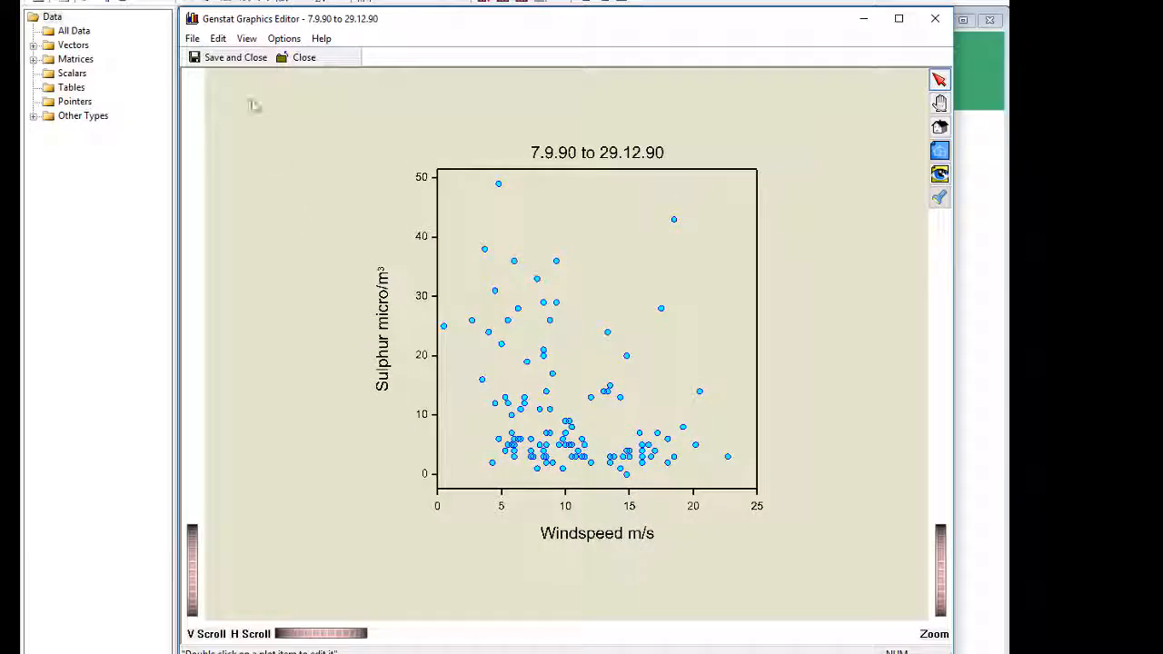
pyautogui.click(233, 60)
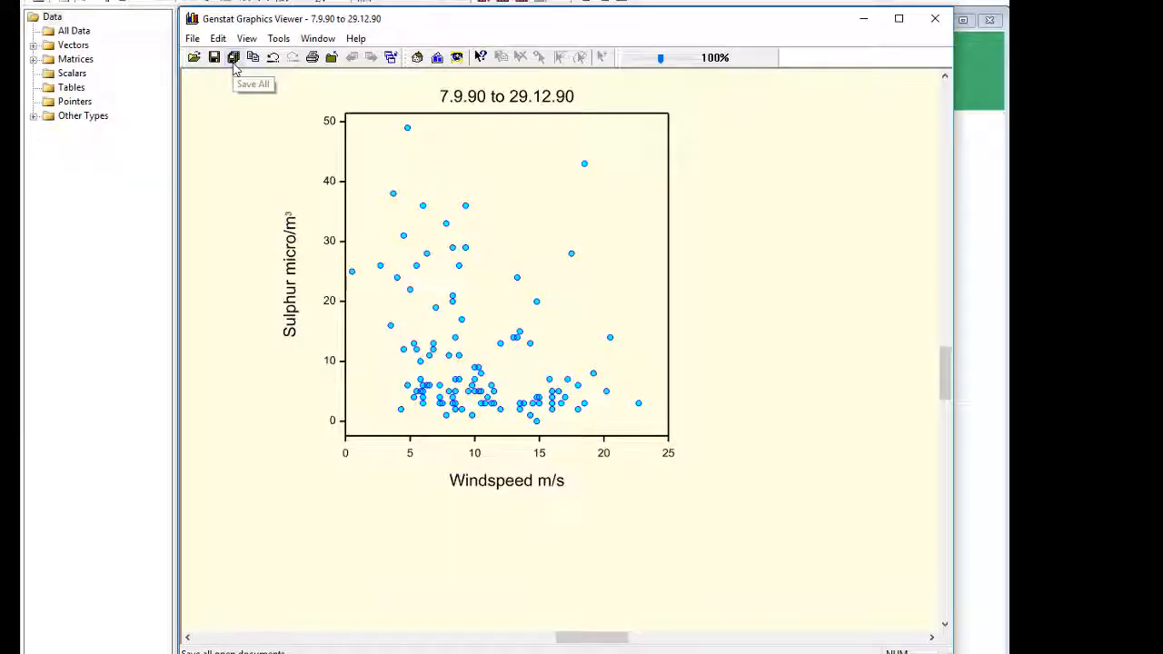